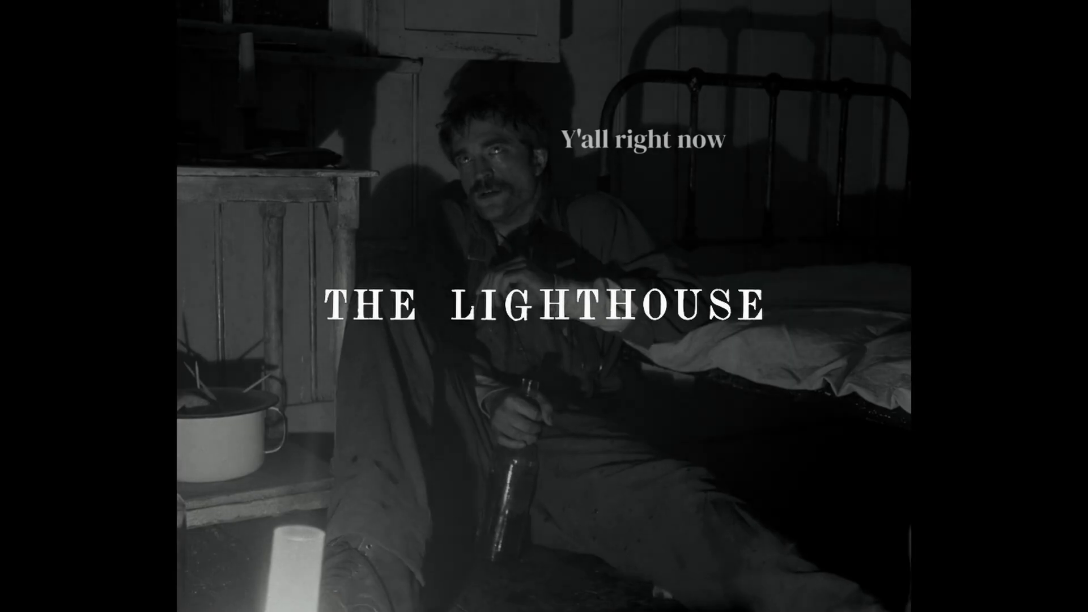
pyautogui.press('space')
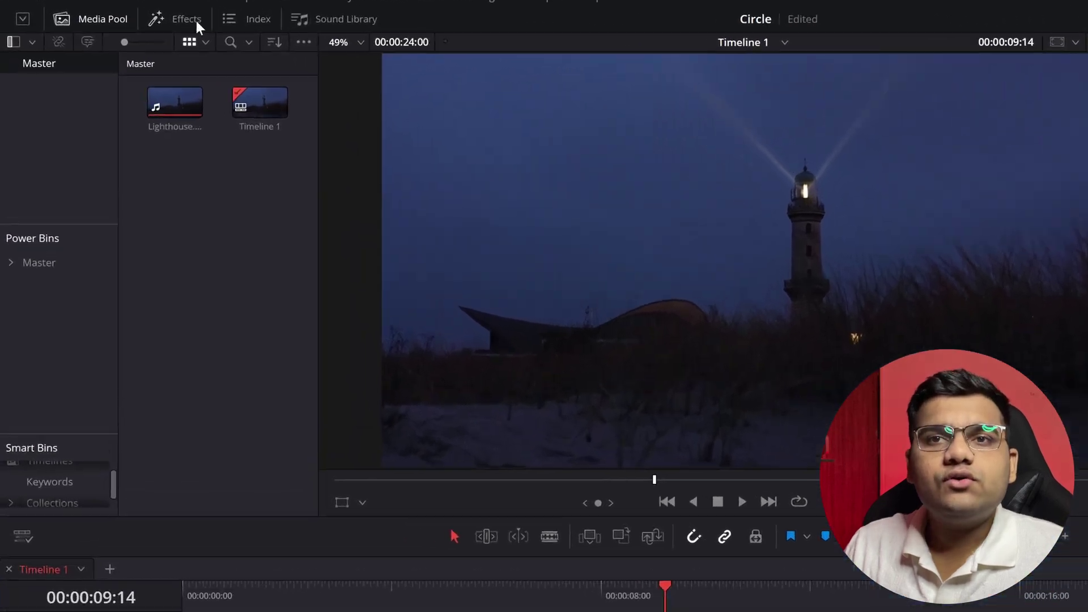
# Place a Solid Color generator on Video 2 above Lighthouse.mp4 and stretch it over the lighthouse clip's full length
pyautogui.click(226, 19)
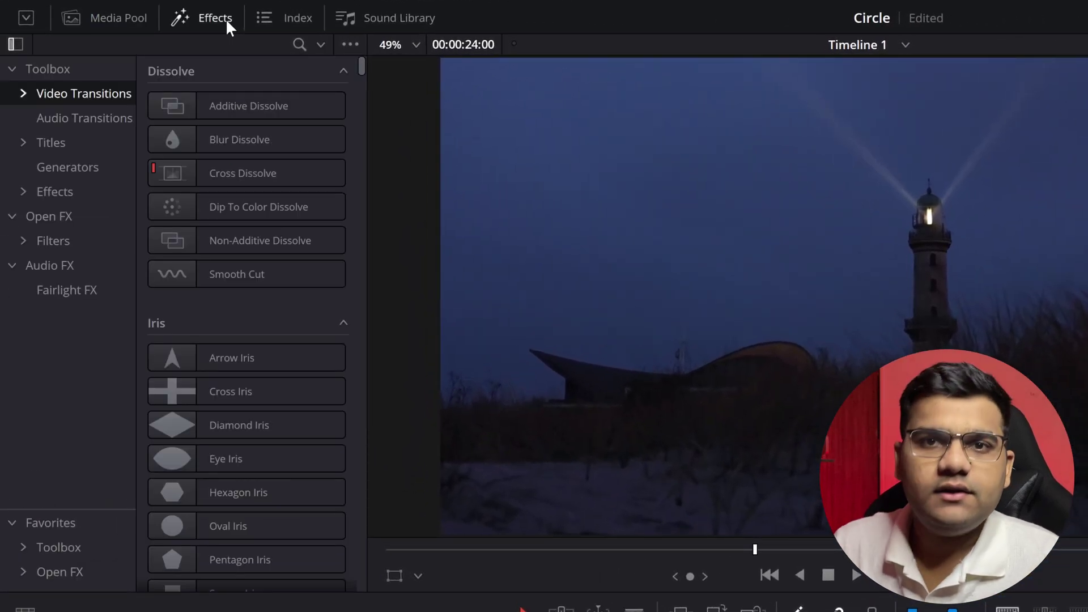
pyautogui.click(59, 168)
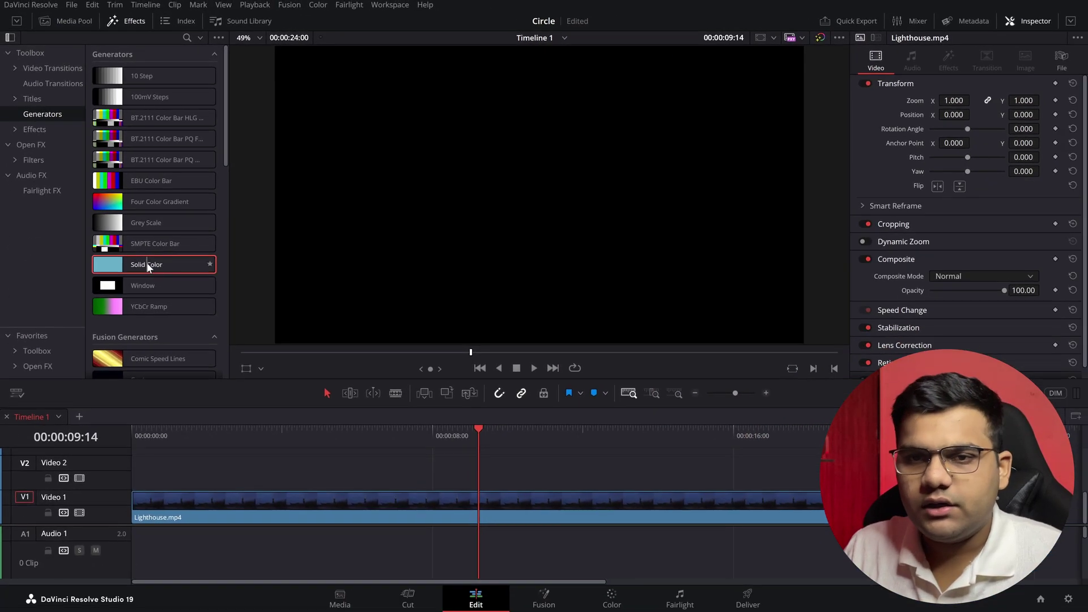
pyautogui.moveTo(191, 334); pyautogui.dragTo(496, 611)
pyautogui.moveTo(401, 478); pyautogui.dragTo(134, 473)
pyautogui.moveTo(577, 470); pyautogui.dragTo(821, 470)
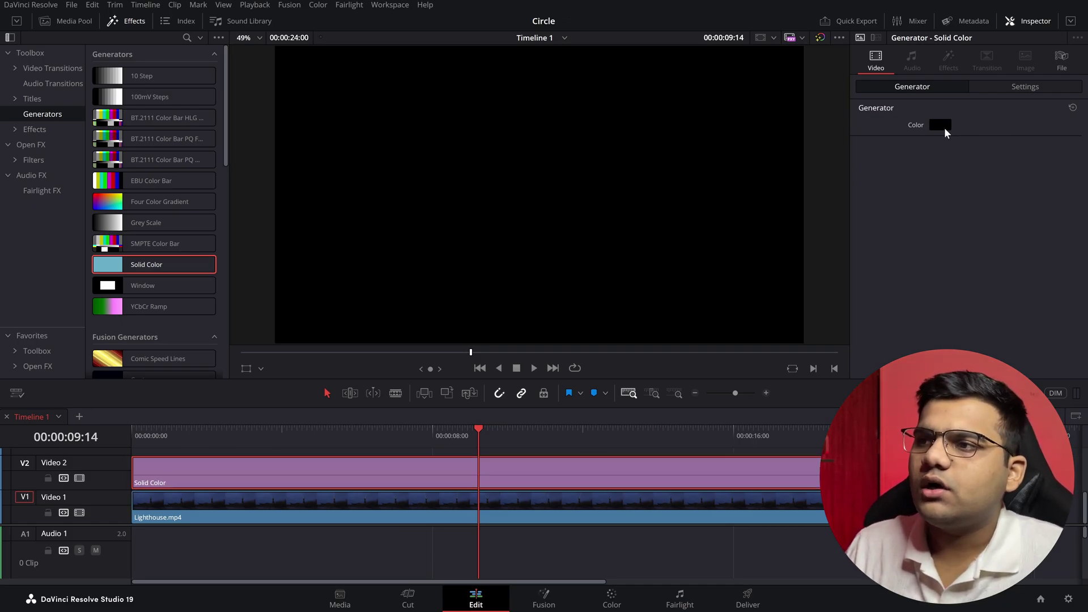
# Set the Solid Color generator's colour to red (#ff0004)
pyautogui.click(942, 125)
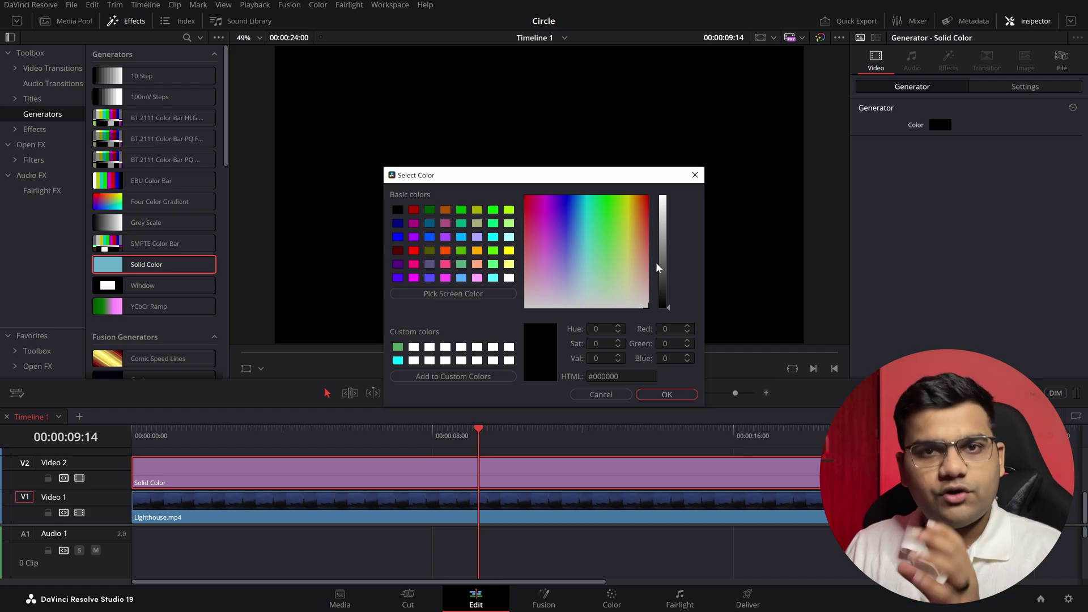
pyautogui.moveTo(595, 238); pyautogui.dragTo(493, 189)
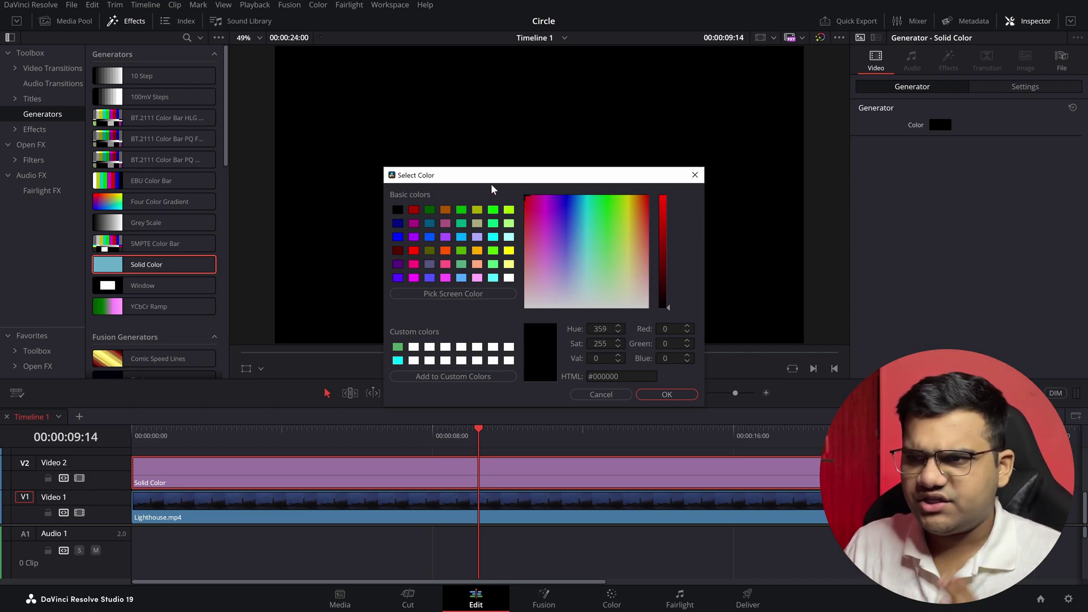
pyautogui.moveTo(667, 213); pyautogui.dragTo(665, 192)
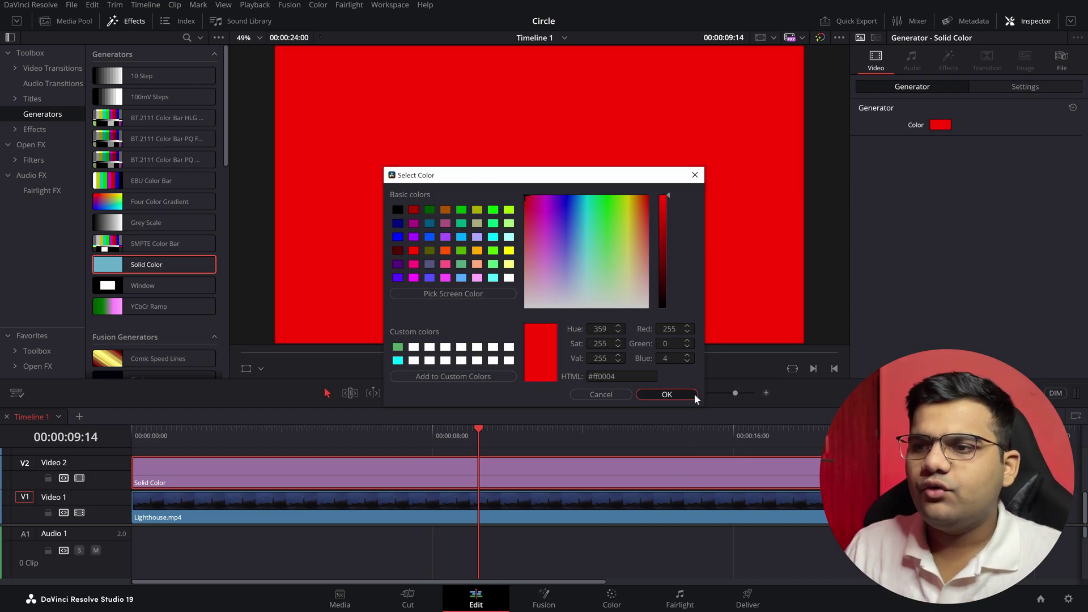
pyautogui.click(667, 394)
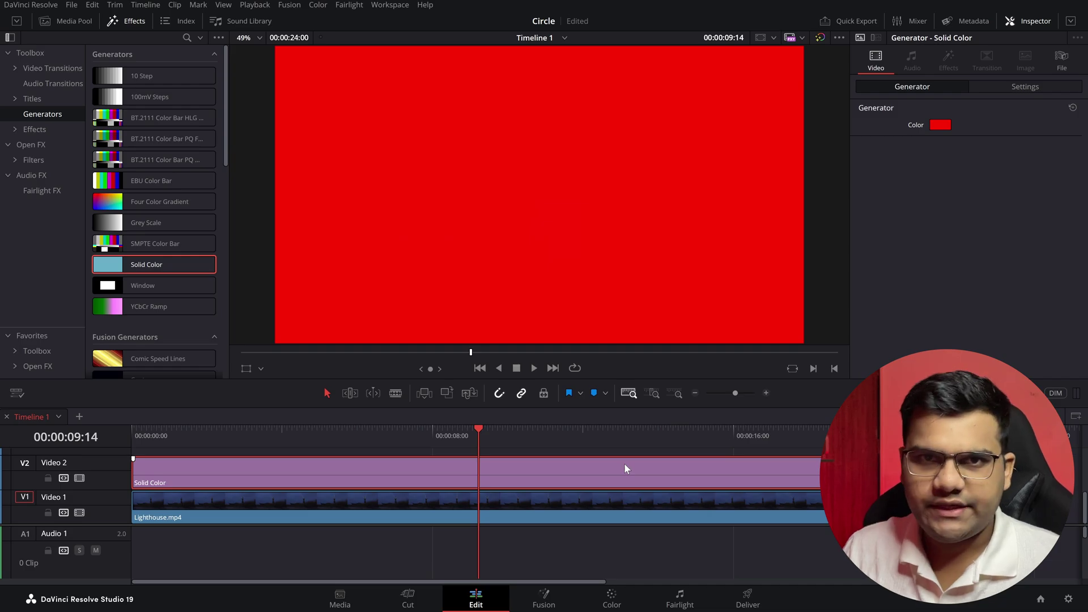
# Convert the red Solid Color clip into a compound clip named Circle
pyautogui.rightClick(603, 474)
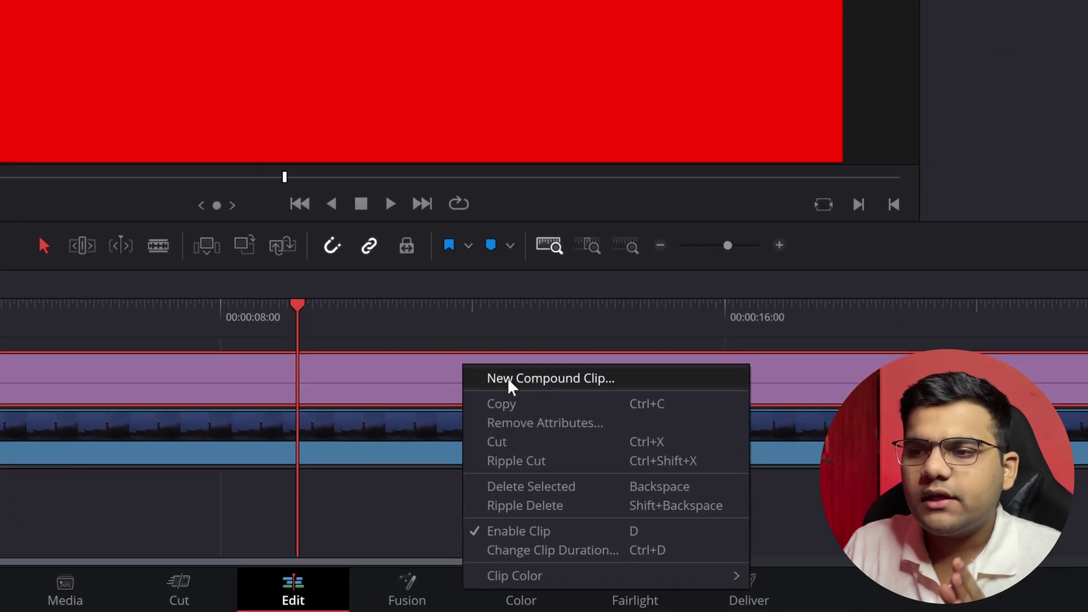
pyautogui.click(508, 378)
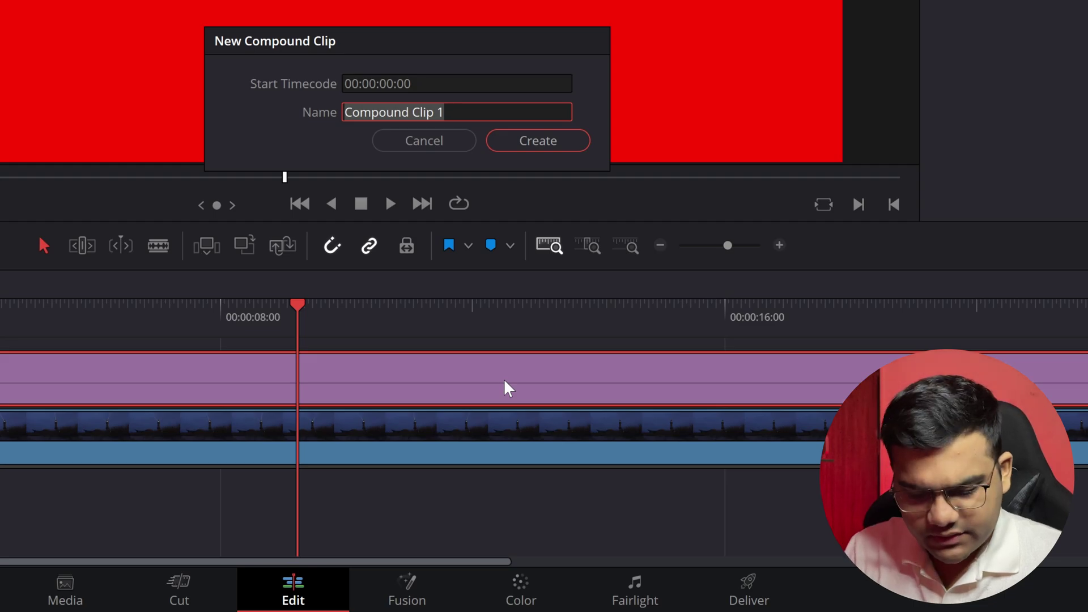
pyautogui.write('Circle')
pyautogui.press('Return')
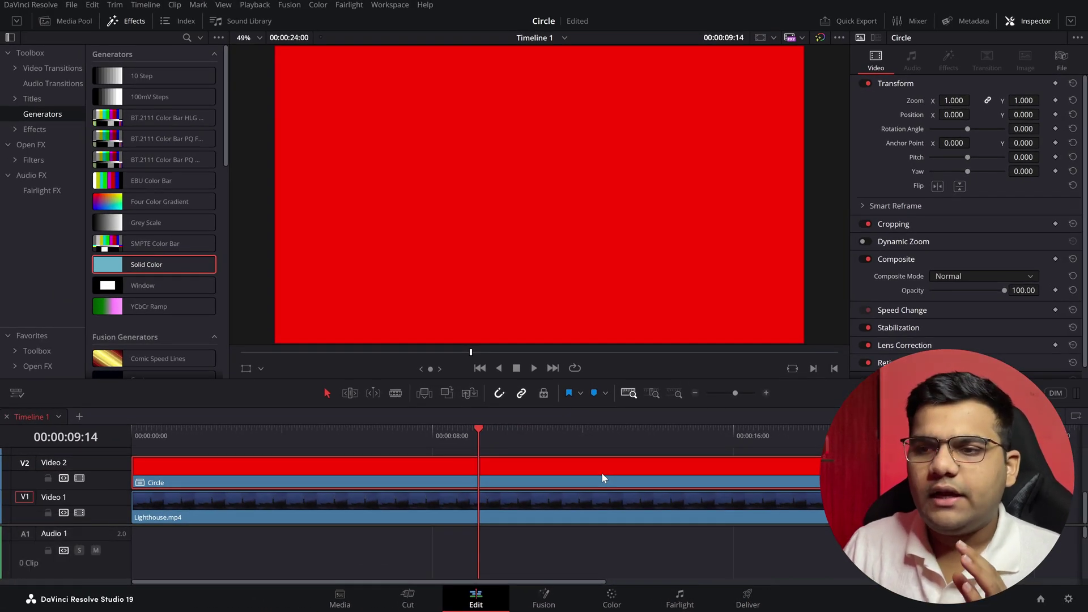
# Open the Circle compound clip in Fusion, hide the clip thumbnails, switch to a single viewer and enlarge the node area
pyautogui.rightClick(602, 477)
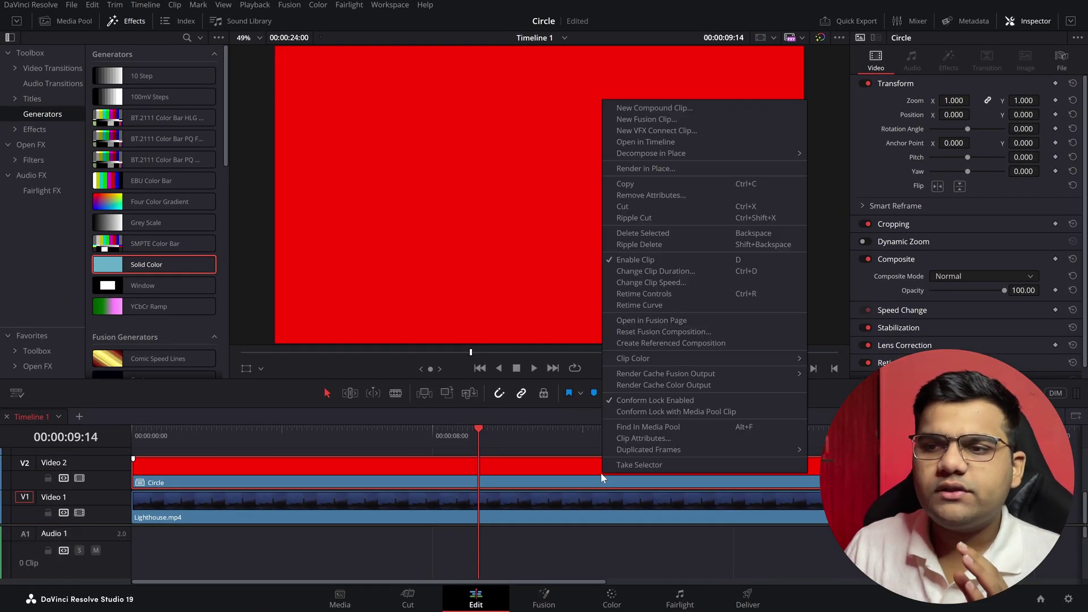
pyautogui.click(652, 321)
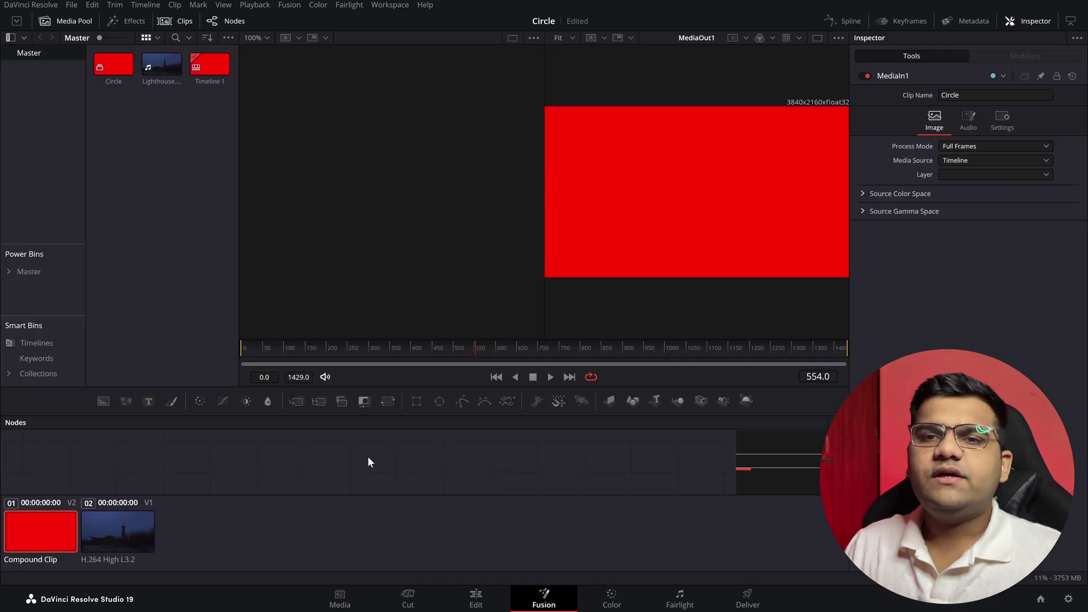
pyautogui.click(176, 22)
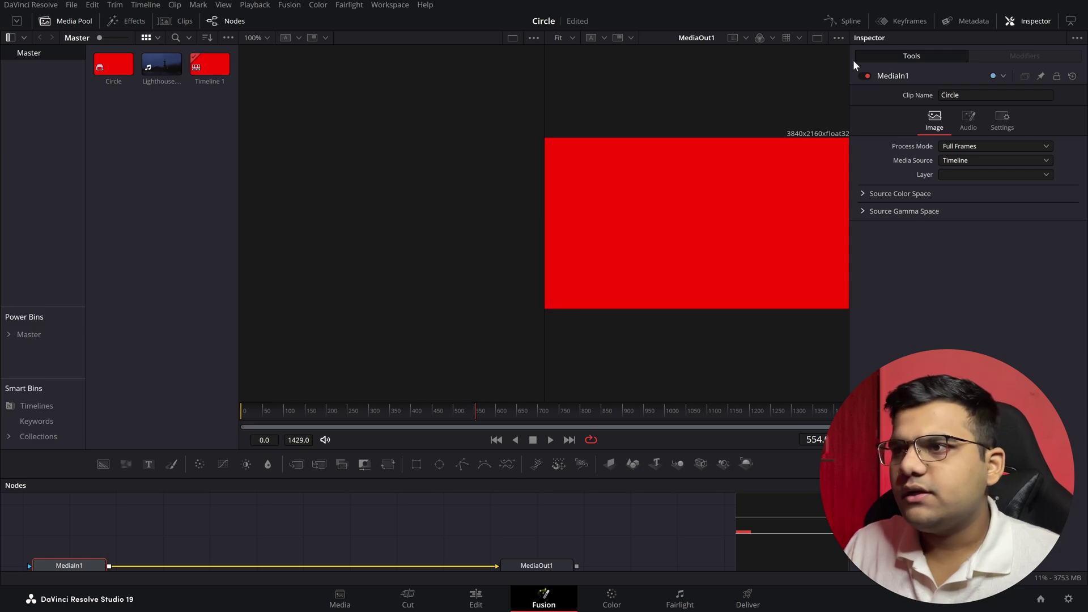
pyautogui.click(817, 37)
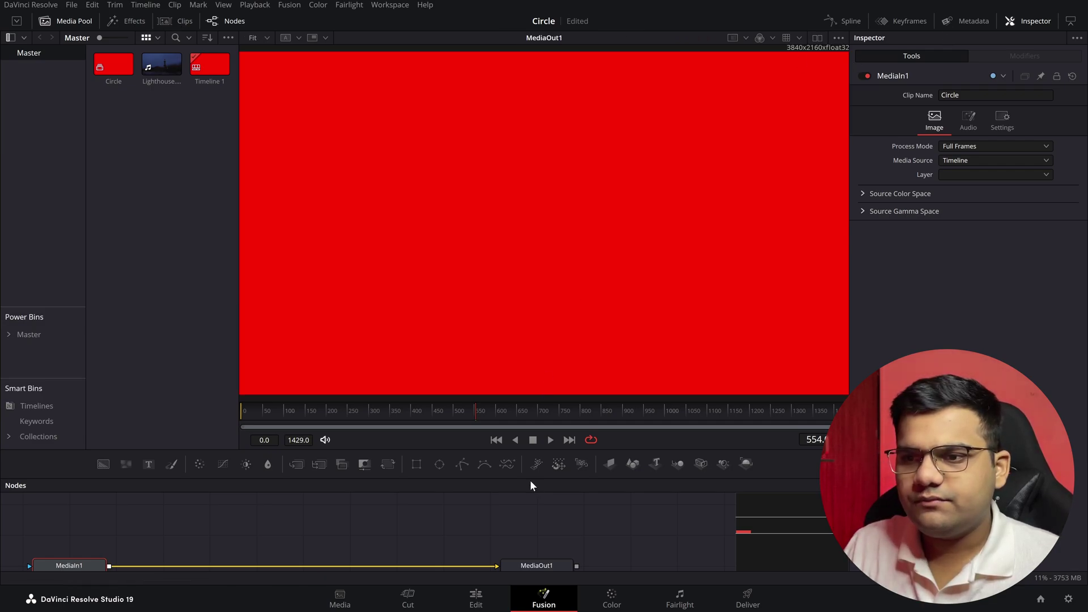
pyautogui.moveTo(529, 480); pyautogui.dragTo(524, 410)
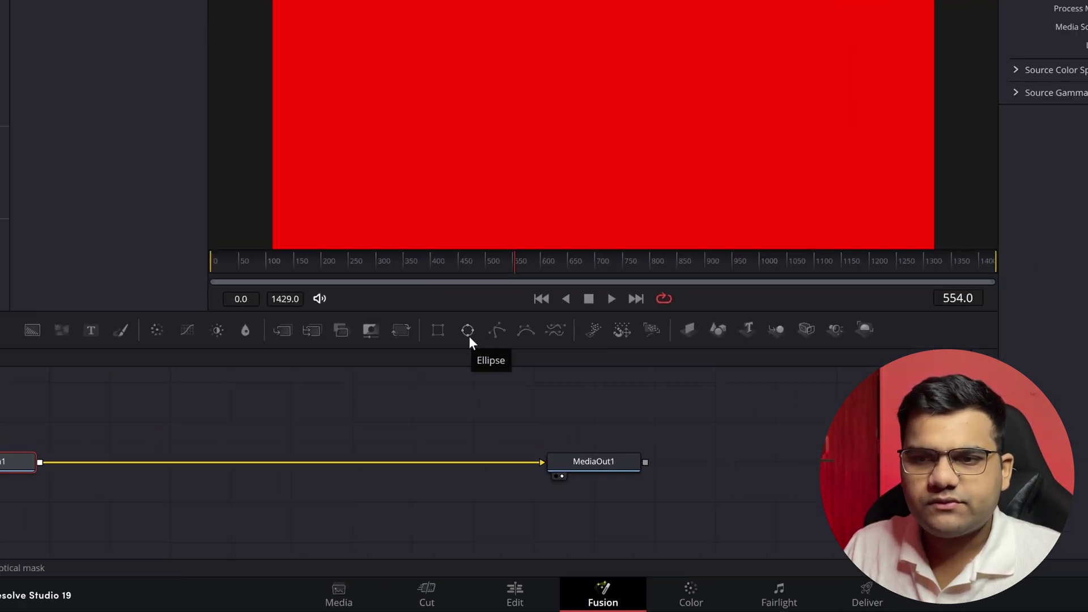
# Mask the MediaIn1 node with an Ellipse so the red colour is cut to a circle
pyautogui.click(536, 182)
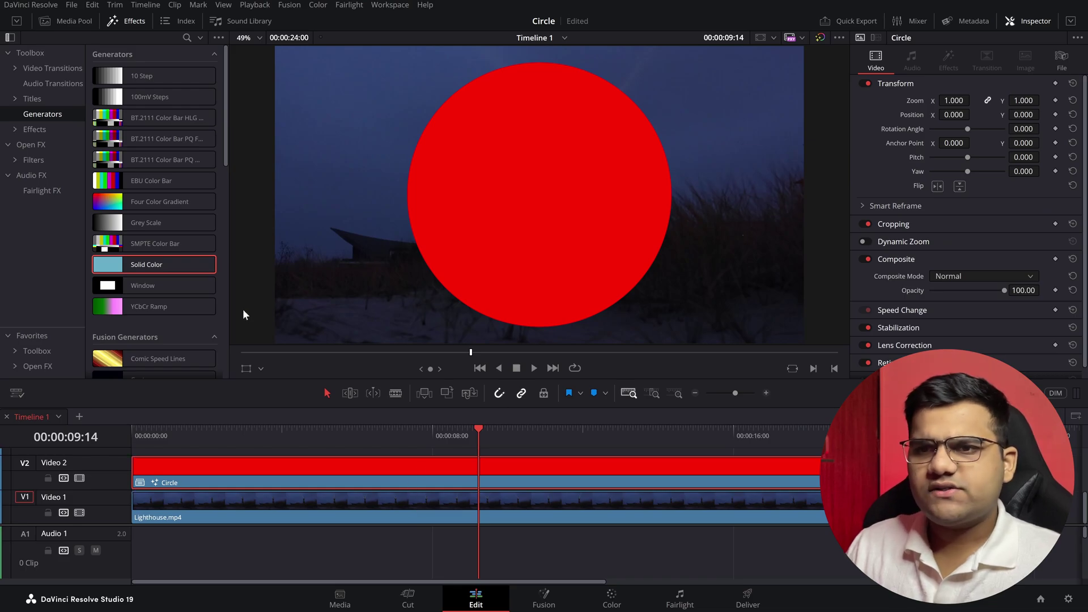
# Try scaling the red circle to 0.474 and moving it over the lighthouse footage, and reset its transform
pyautogui.click(246, 369)
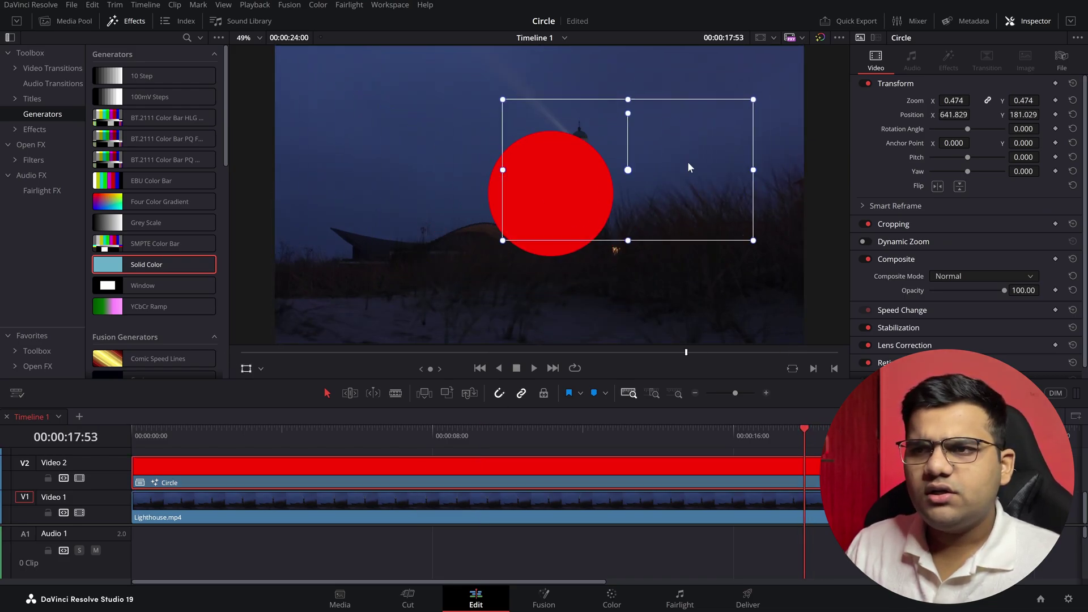
pyautogui.moveTo(552, 218); pyautogui.dragTo(466, 203)
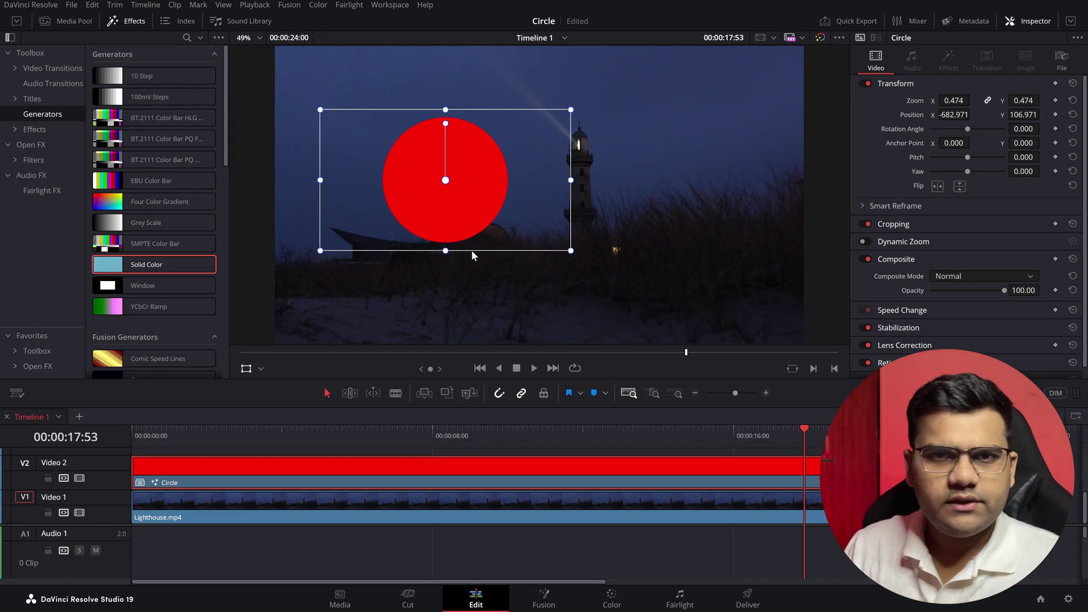
pyautogui.click(1072, 84)
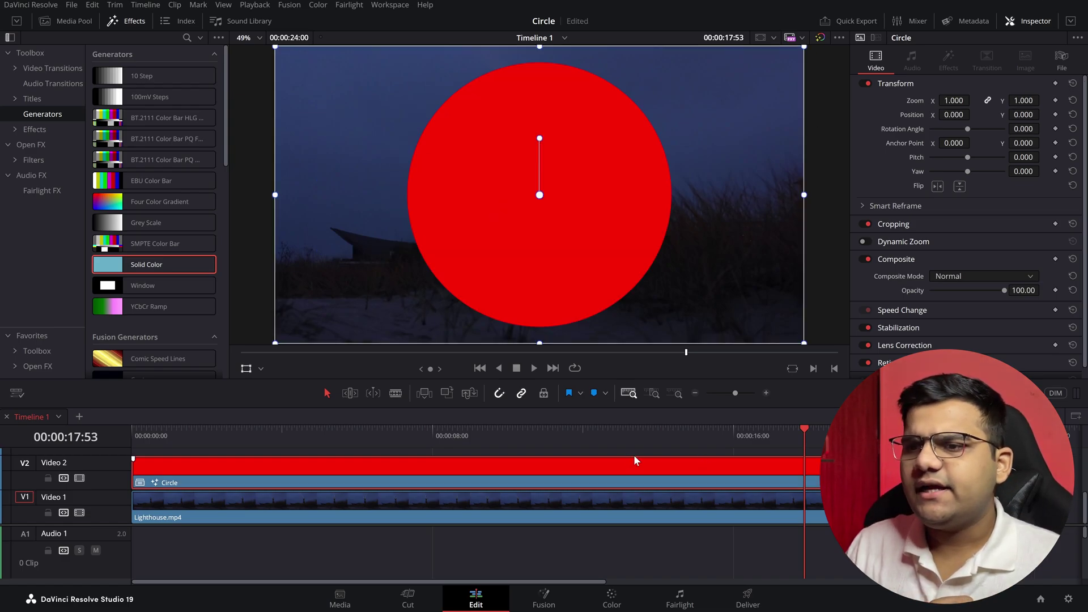
# Turn the Ellipse1 mask in Fusion into a ring by disabling Solid and raising Border Width to about 0.021
pyautogui.click(544, 595)
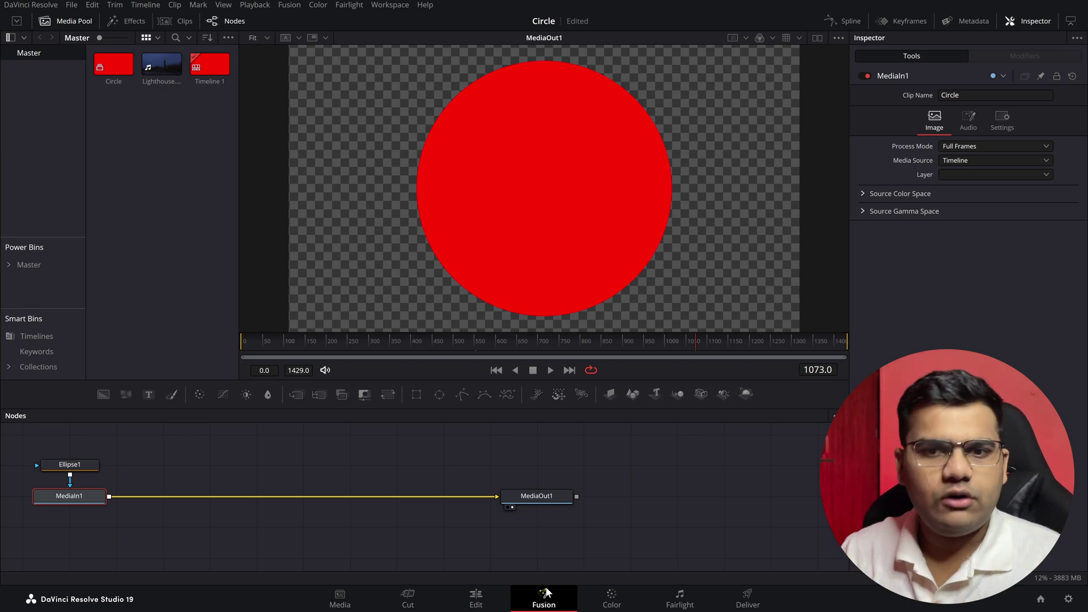
pyautogui.click(69, 465)
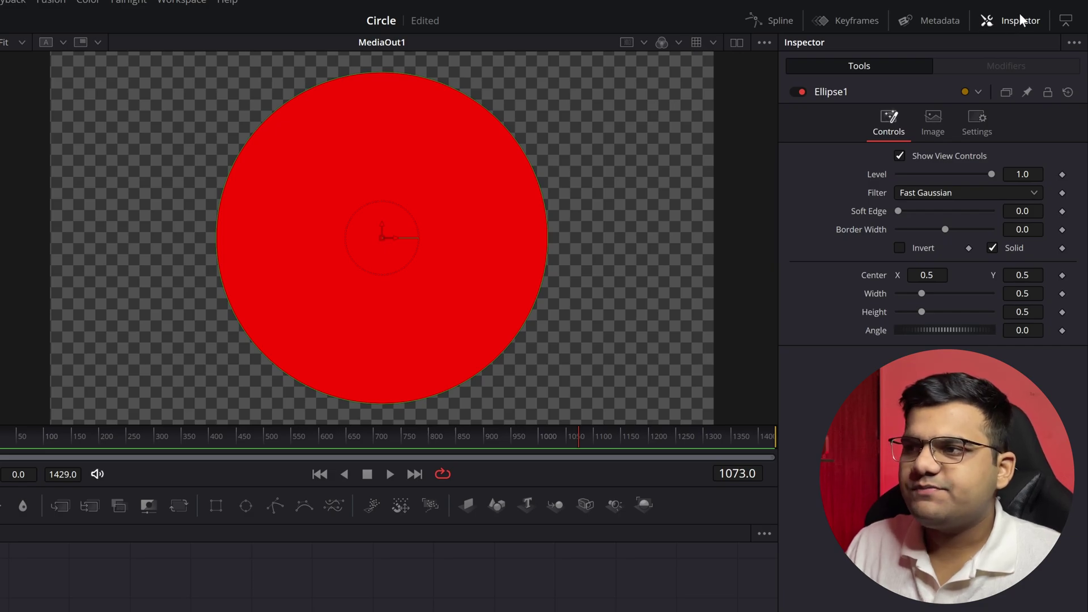
pyautogui.click(992, 249)
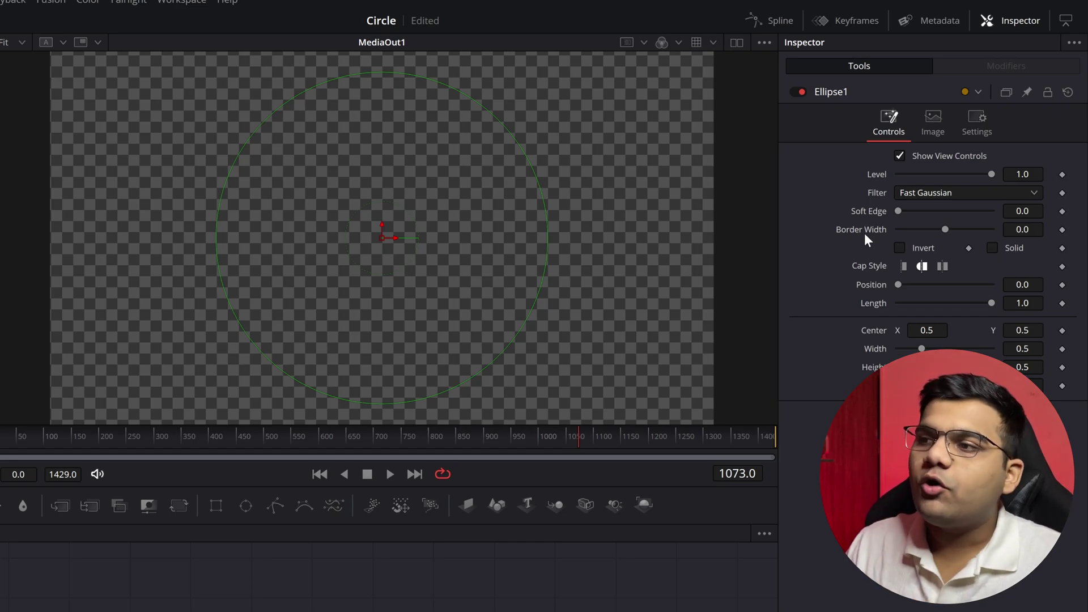
pyautogui.moveTo(945, 229); pyautogui.dragTo(948, 229)
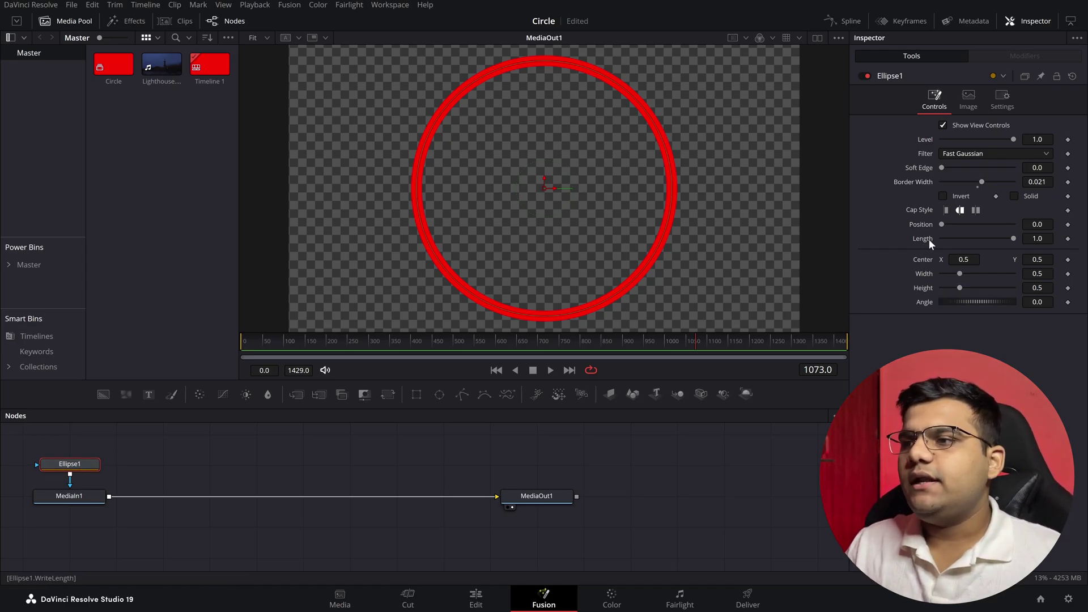
# Keyframe the Ellipse1 Length from 0.0 at frame 0 to 1.0 at frame 41 so the ring draws on
pyautogui.moveTo(1012, 237); pyautogui.dragTo(936, 246)
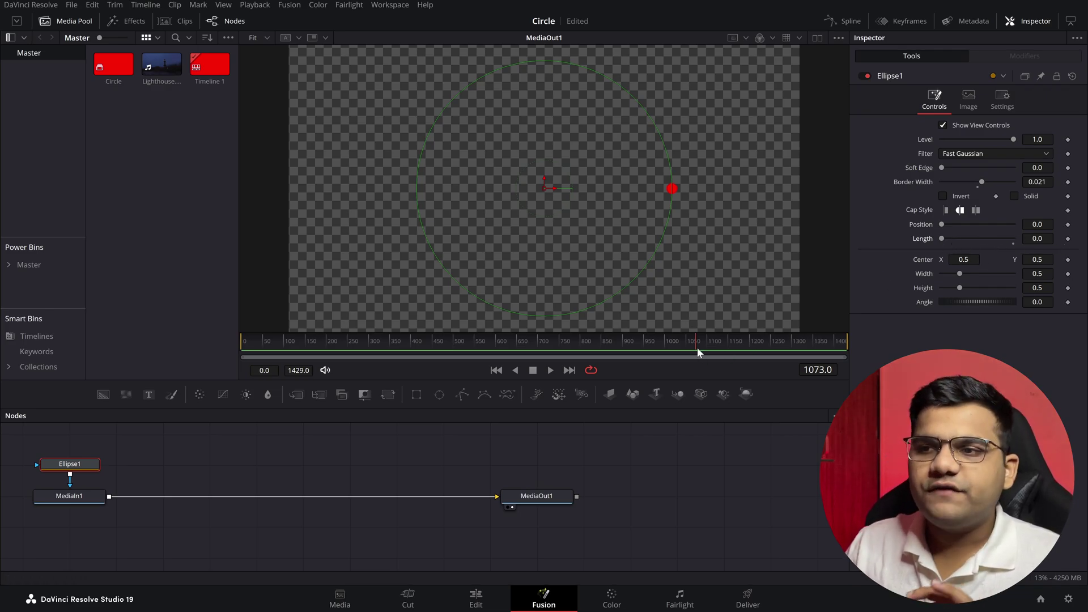
pyautogui.moveTo(692, 342); pyautogui.dragTo(529, 339)
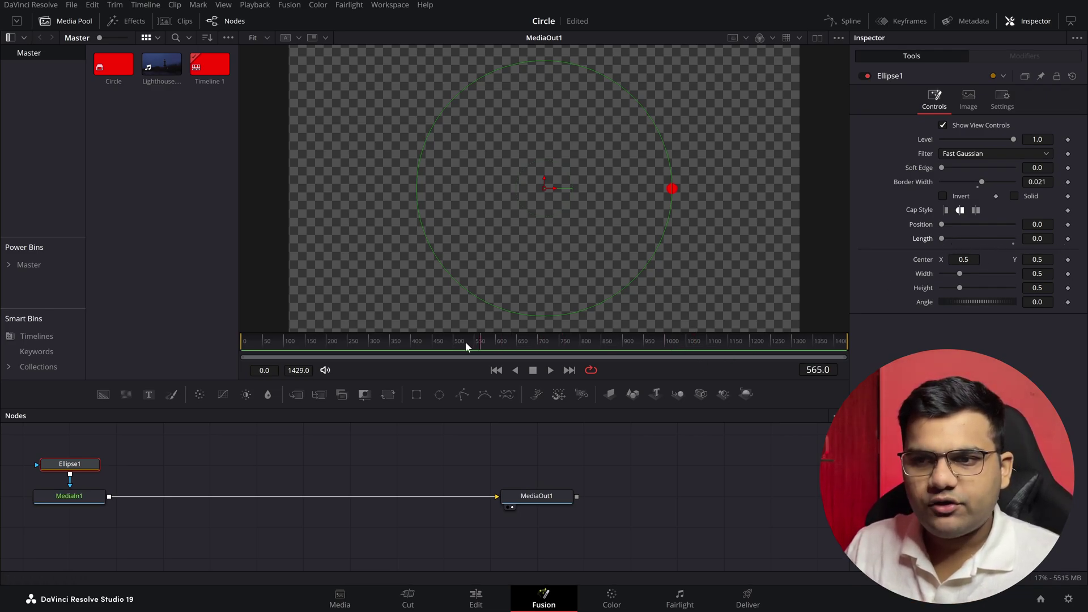
pyautogui.moveTo(256, 352); pyautogui.dragTo(137, 359)
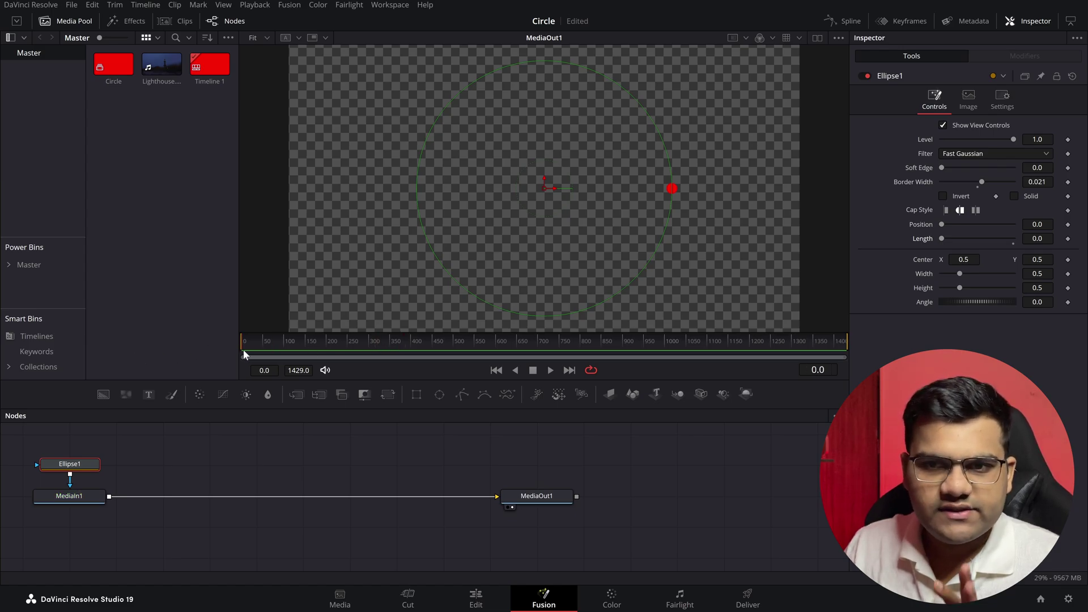
pyautogui.click(1068, 239)
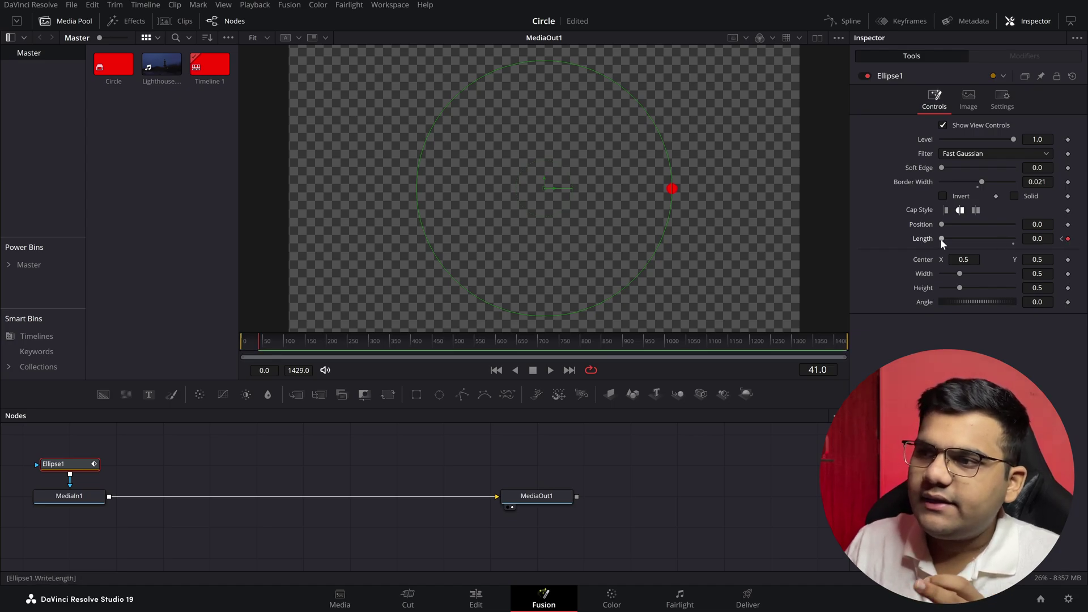
pyautogui.moveTo(940, 239); pyautogui.dragTo(1025, 243)
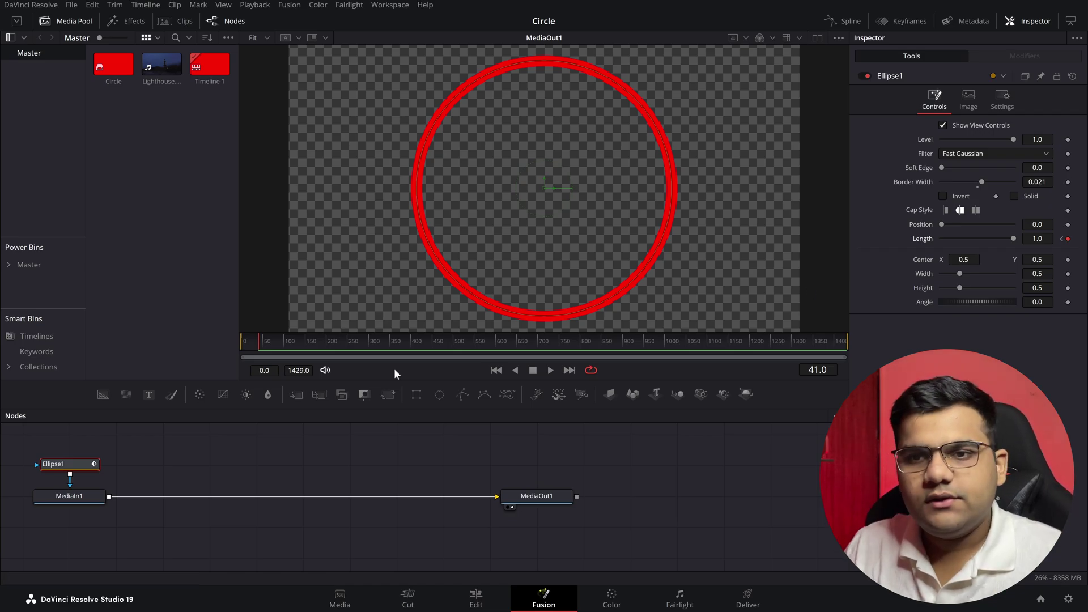
# Play the ring's draw-on animation from the first frame twice to check it
pyautogui.moveTo(262, 345); pyautogui.dragTo(244, 341)
pyautogui.press('space')
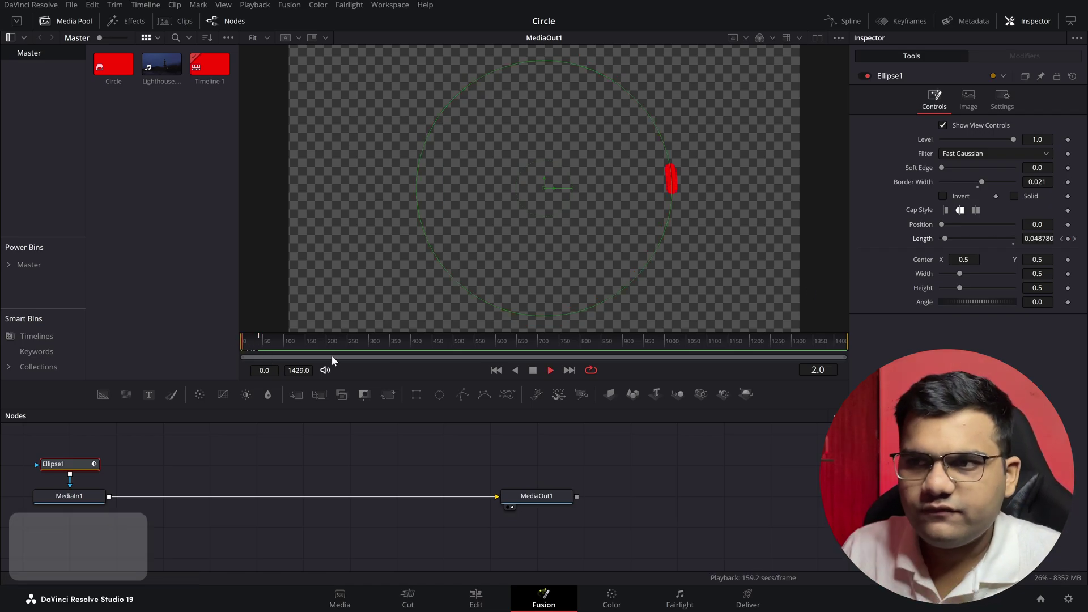
pyautogui.press('space')
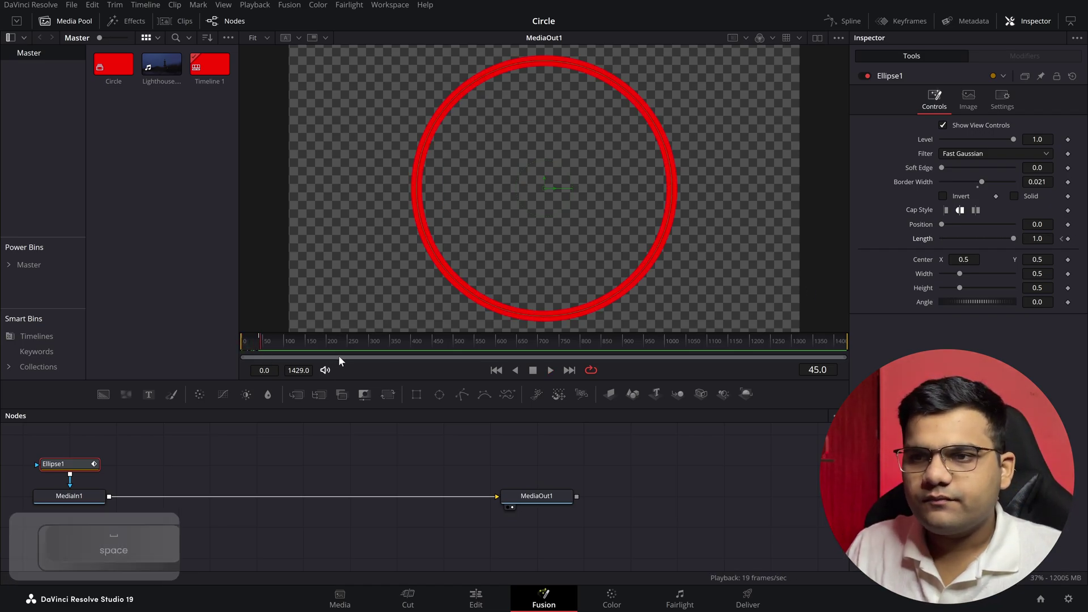
pyautogui.moveTo(252, 340); pyautogui.dragTo(209, 338)
pyautogui.press('space')
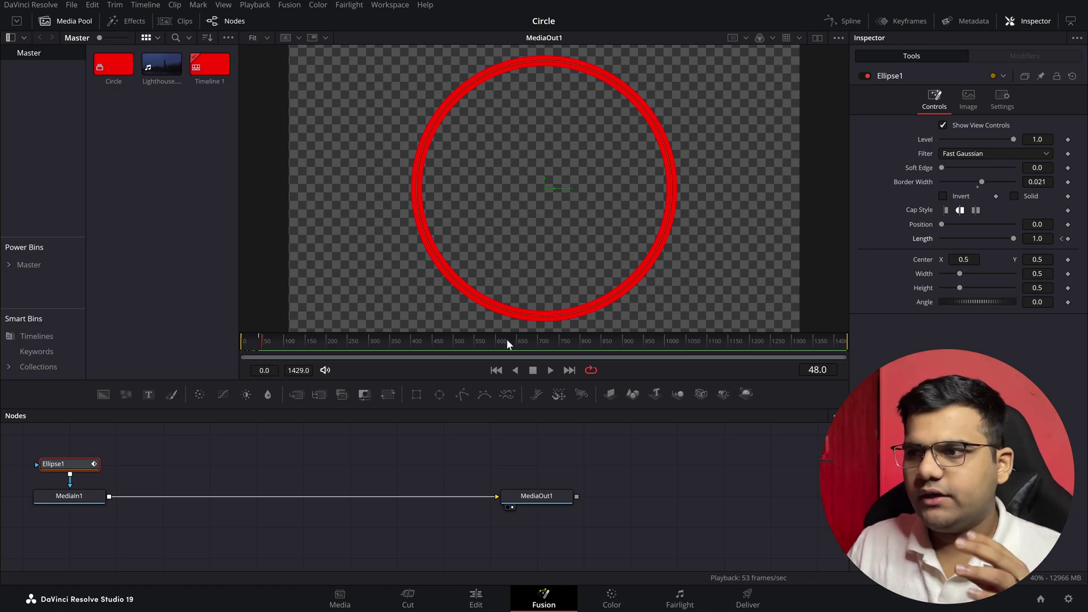
# Set the Ellipse1 mask's Angle to 90 so the ring starts drawing from its topmost point
pyautogui.moveTo(256, 341); pyautogui.dragTo(250, 342)
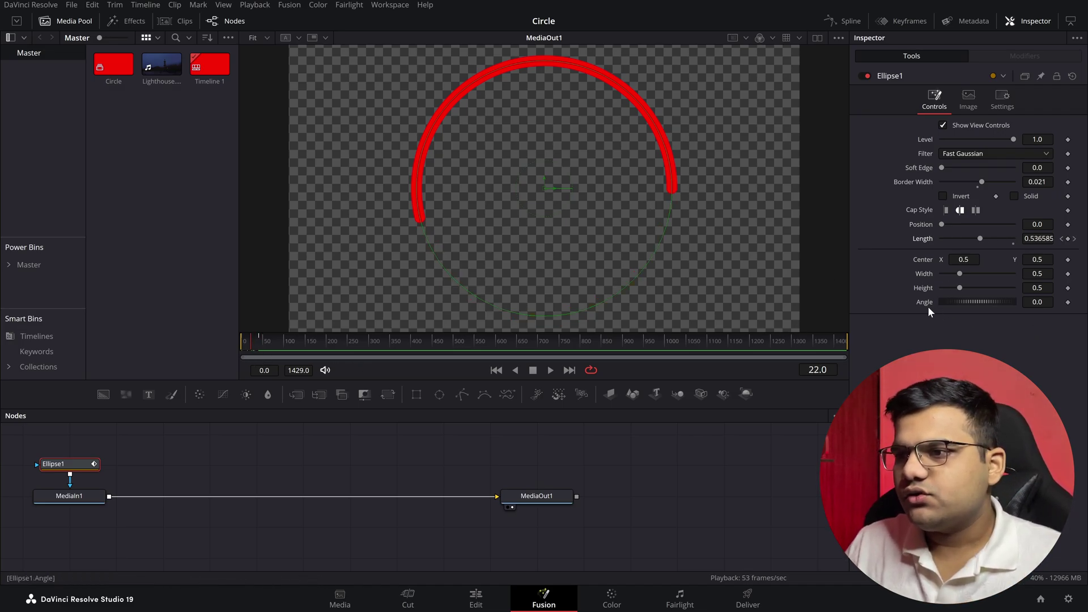
pyautogui.click(1038, 302)
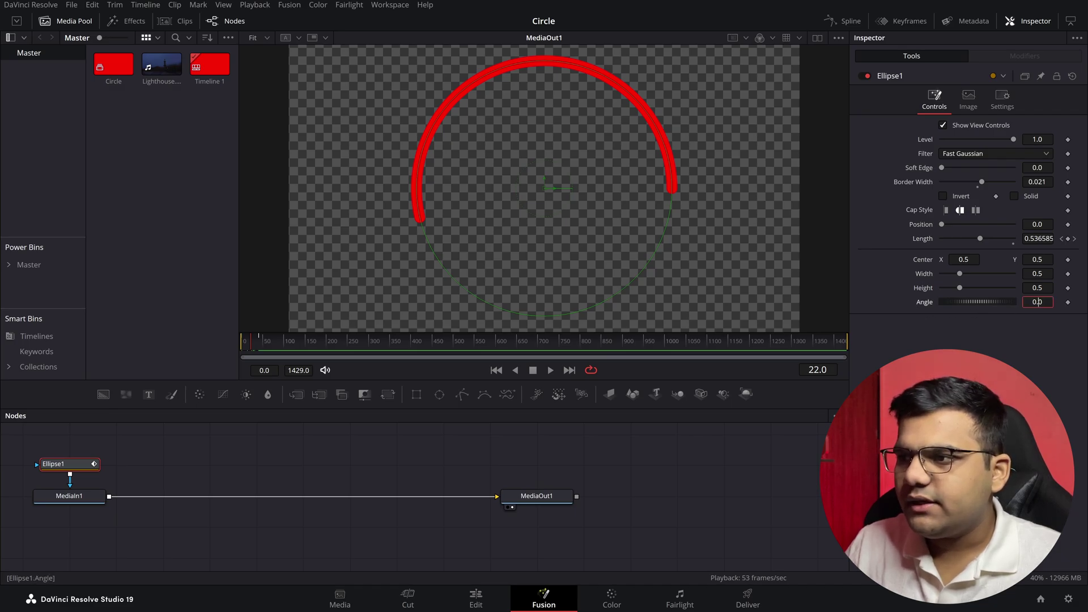
pyautogui.press('BackSpace')
pyautogui.write('90')
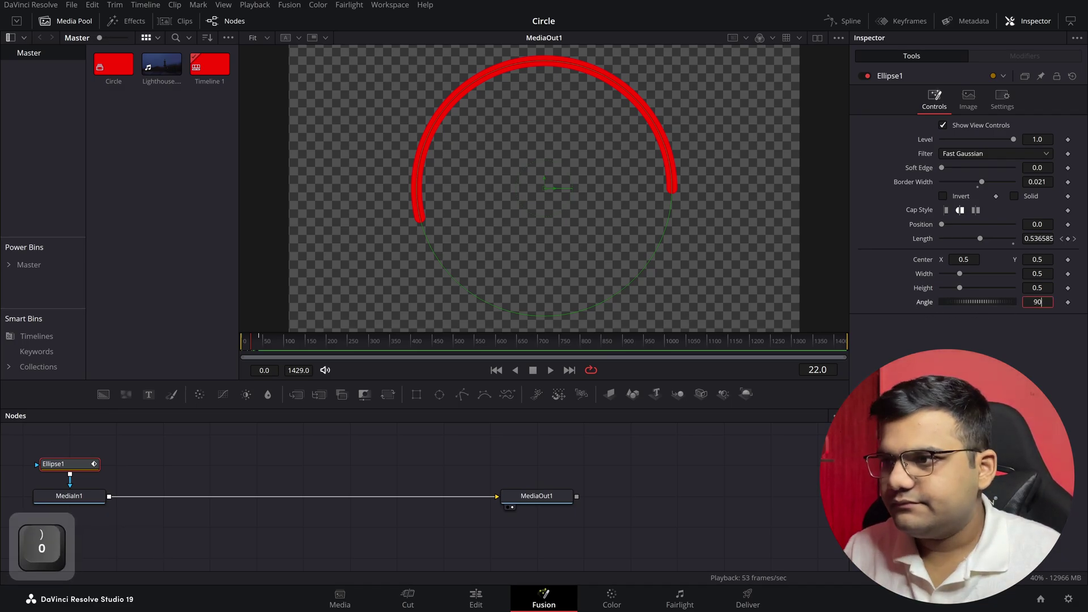
pyautogui.press('Return')
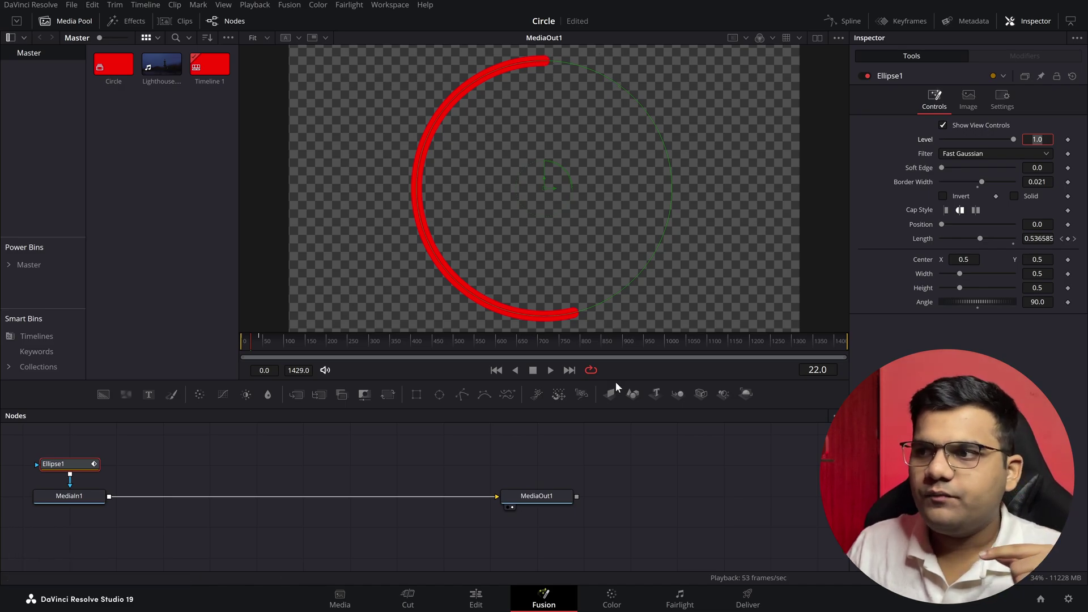
# Change the Ellipse1 Cap Style from rounded to flat ends and play the draw-on animation to check it
pyautogui.moveTo(311, 343); pyautogui.dragTo(233, 341)
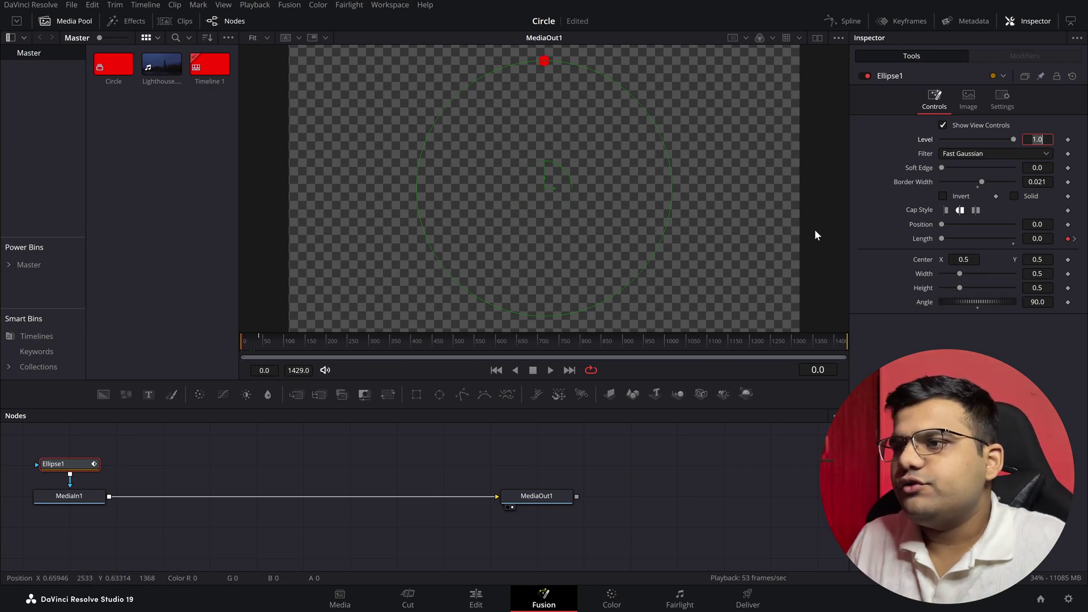
pyautogui.click(947, 213)
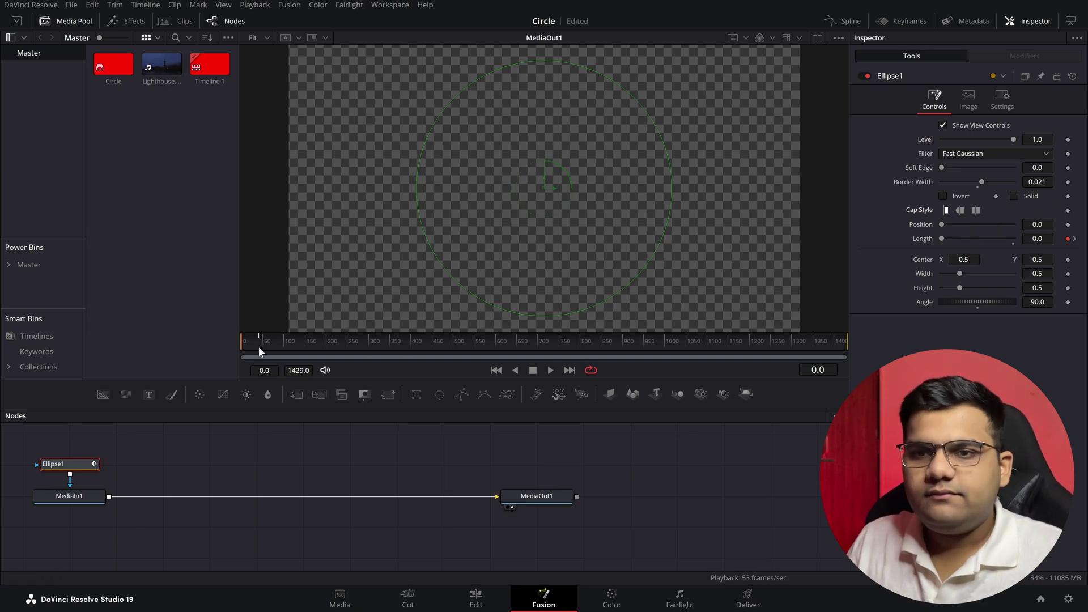
pyautogui.moveTo(258, 346)
pyautogui.mouseDown()
pyautogui.moveTo(240, 344)
pyautogui.moveTo(250, 342)
pyautogui.mouseUp()
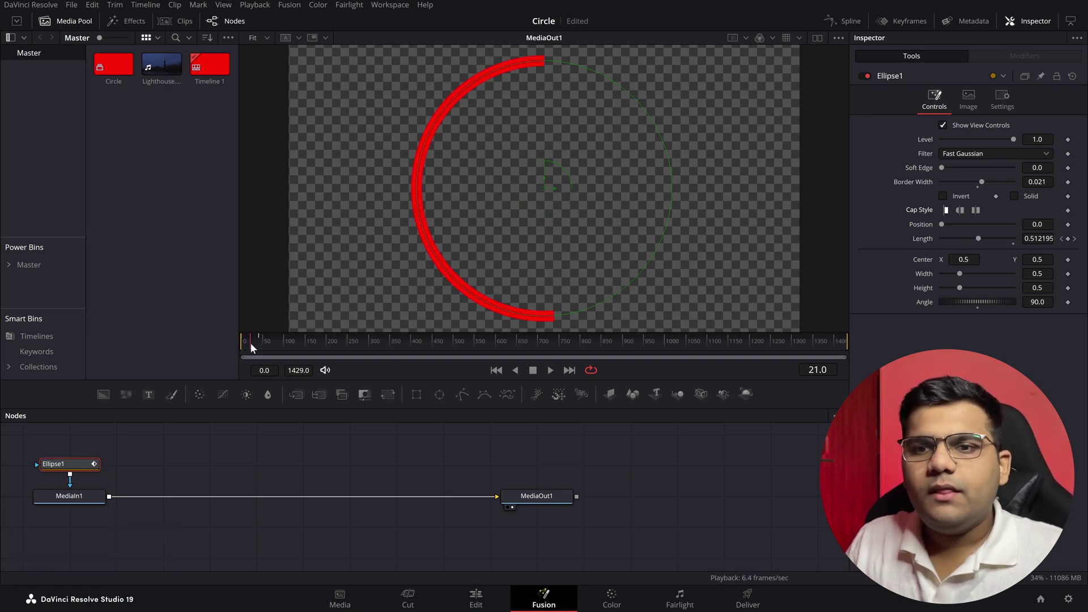
pyautogui.press('space')
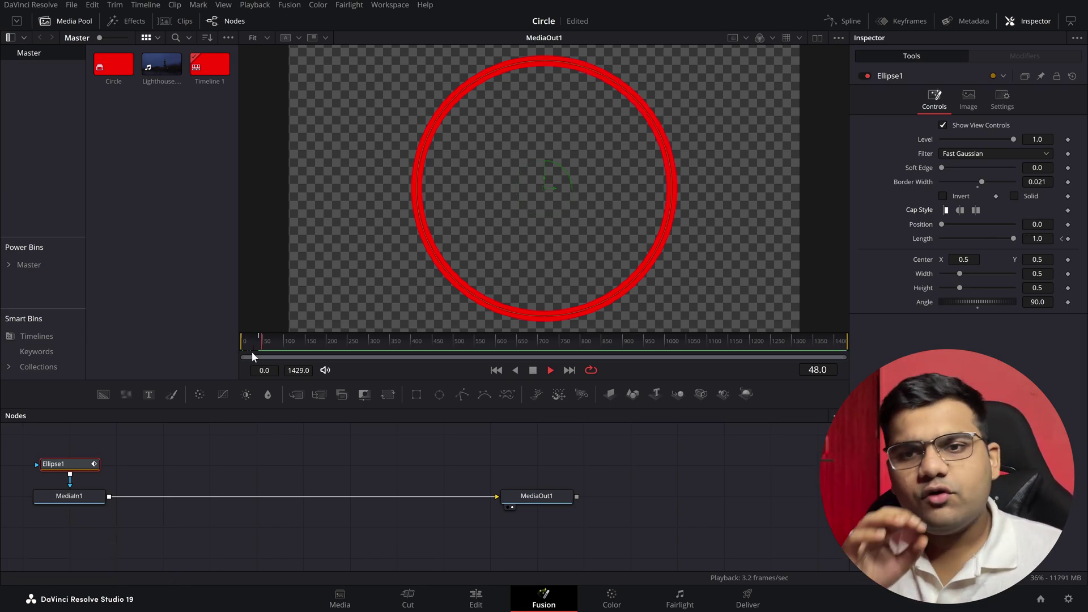
pyautogui.press('space')
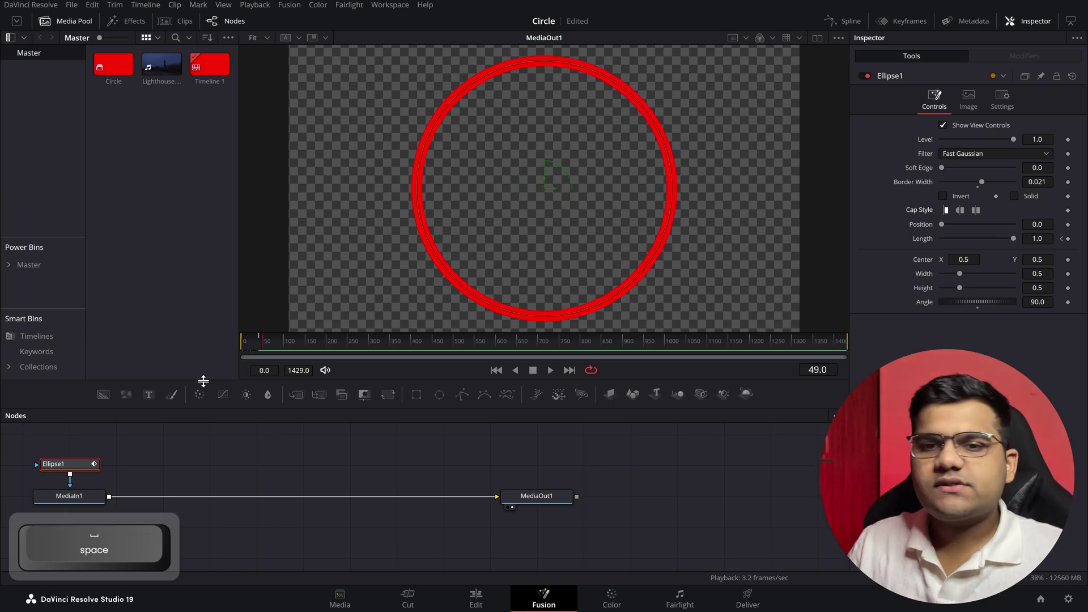
# Show the Ellipse1 Length curve in the Spline editor and smooth both of its keyframes
pyautogui.click(845, 21)
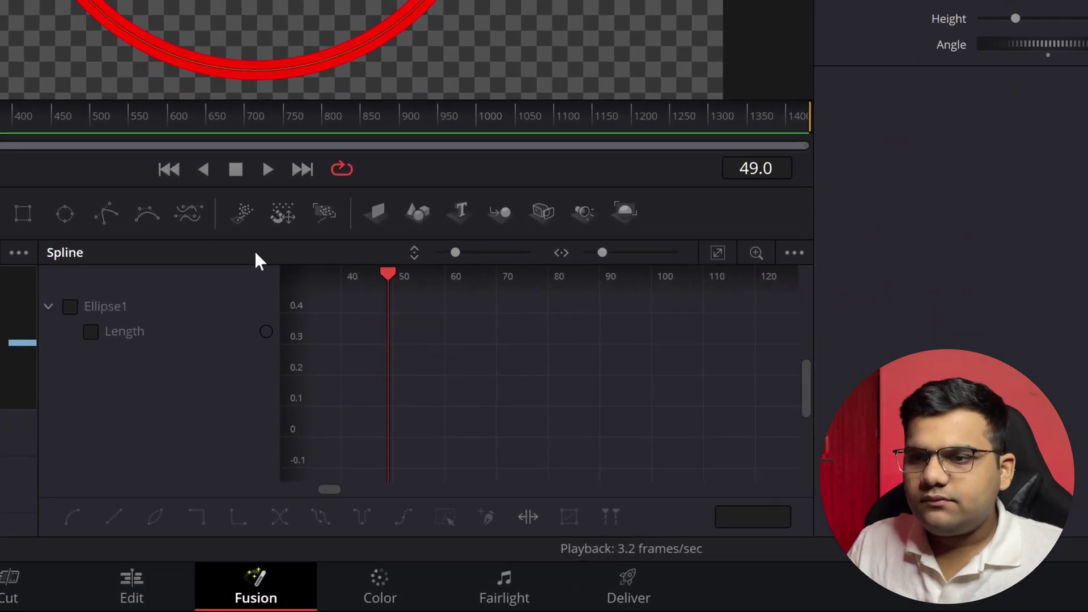
pyautogui.moveTo(250, 239); pyautogui.dragTo(238, 117)
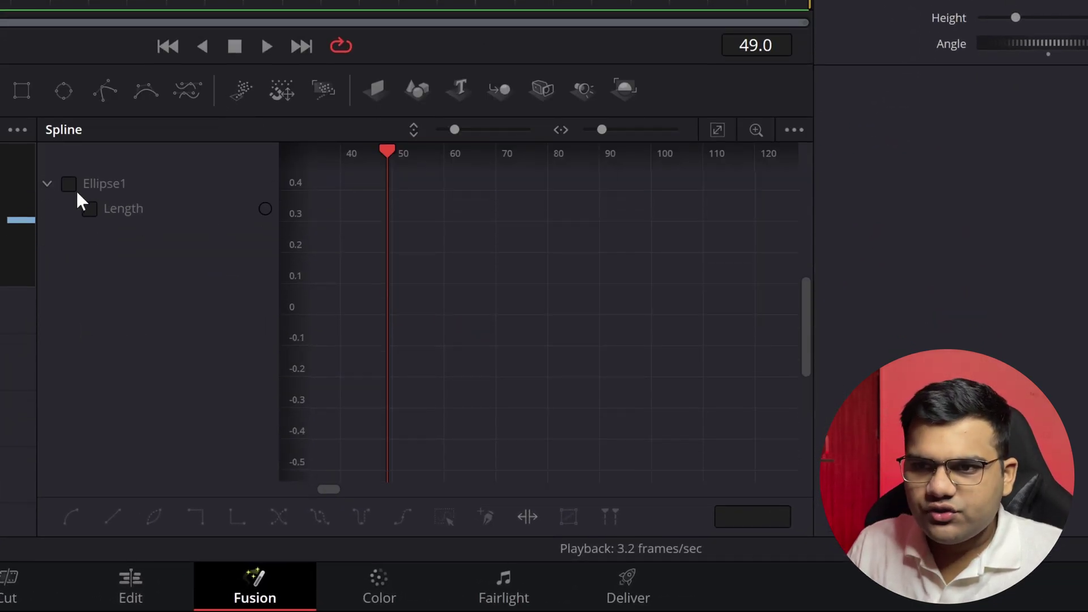
pyautogui.click(68, 184)
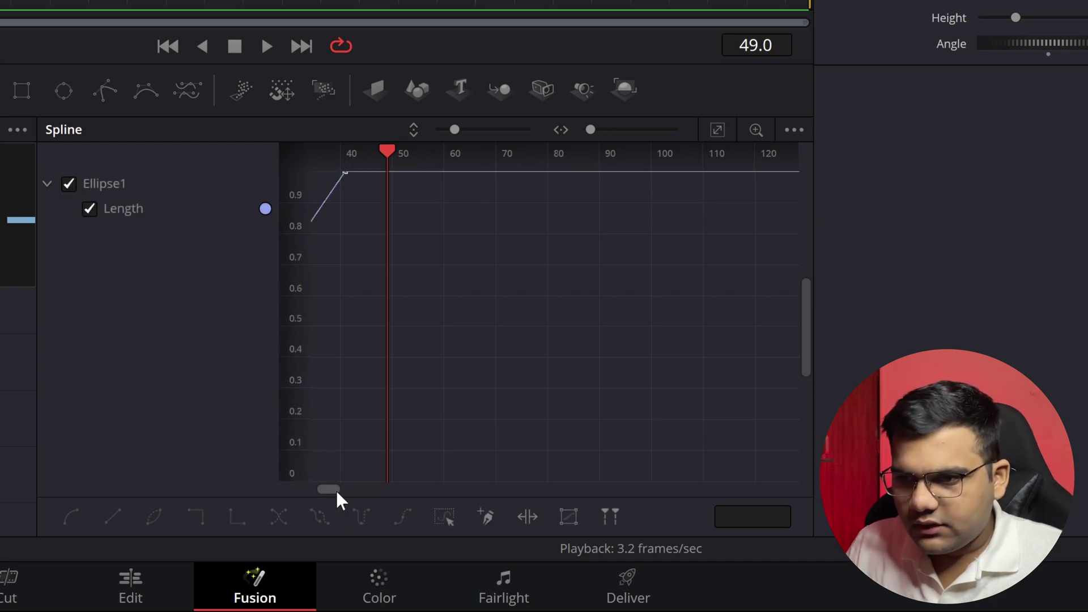
pyautogui.moveTo(336, 491); pyautogui.dragTo(334, 491)
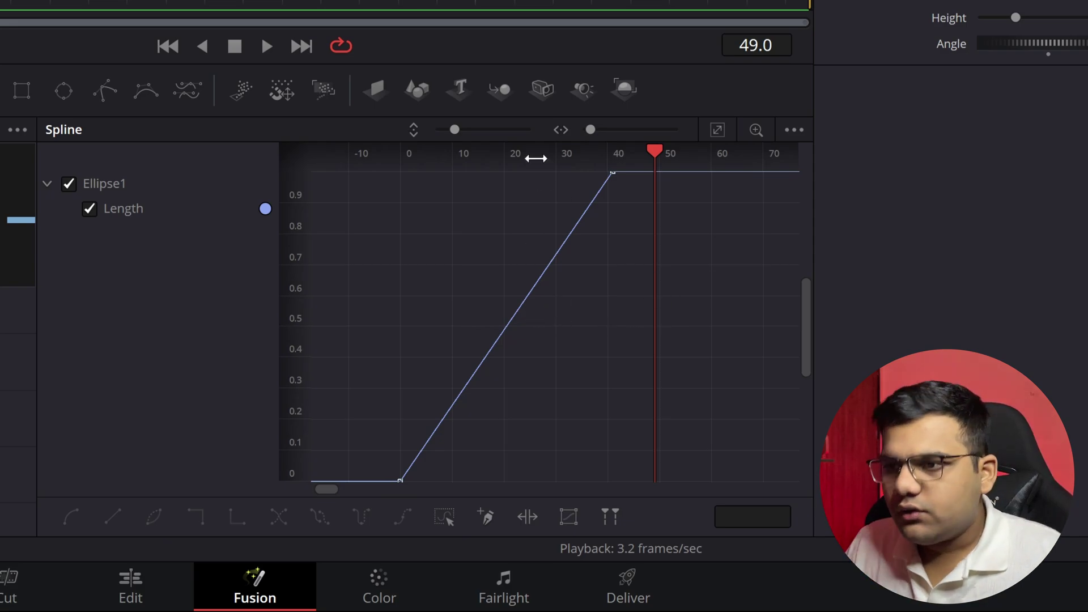
pyautogui.moveTo(456, 131); pyautogui.dragTo(445, 134)
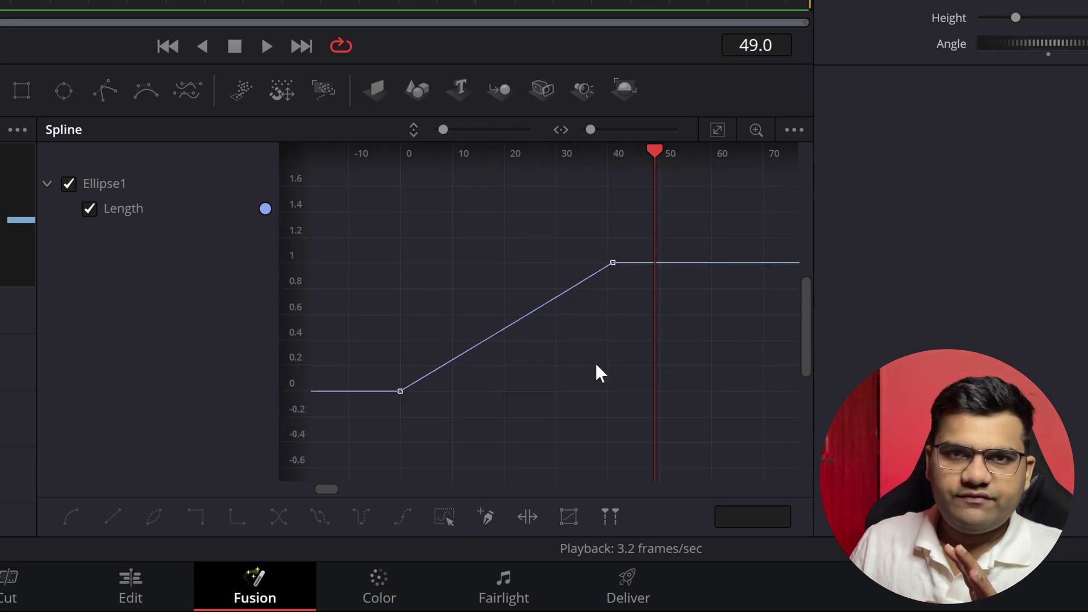
pyautogui.moveTo(733, 194); pyautogui.dragTo(354, 446)
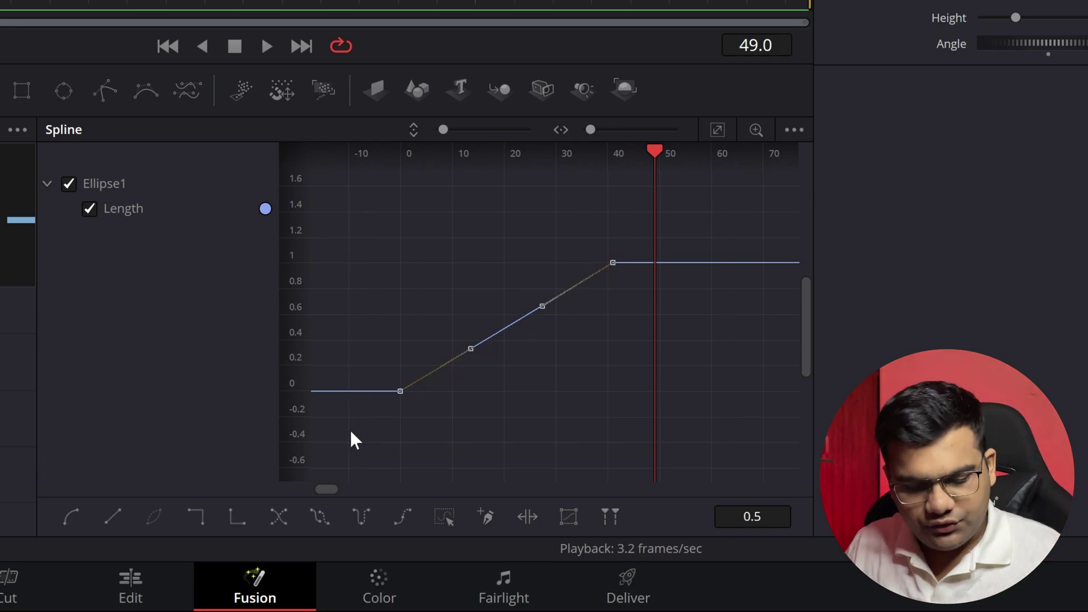
pyautogui.hotkey('shift', 's')
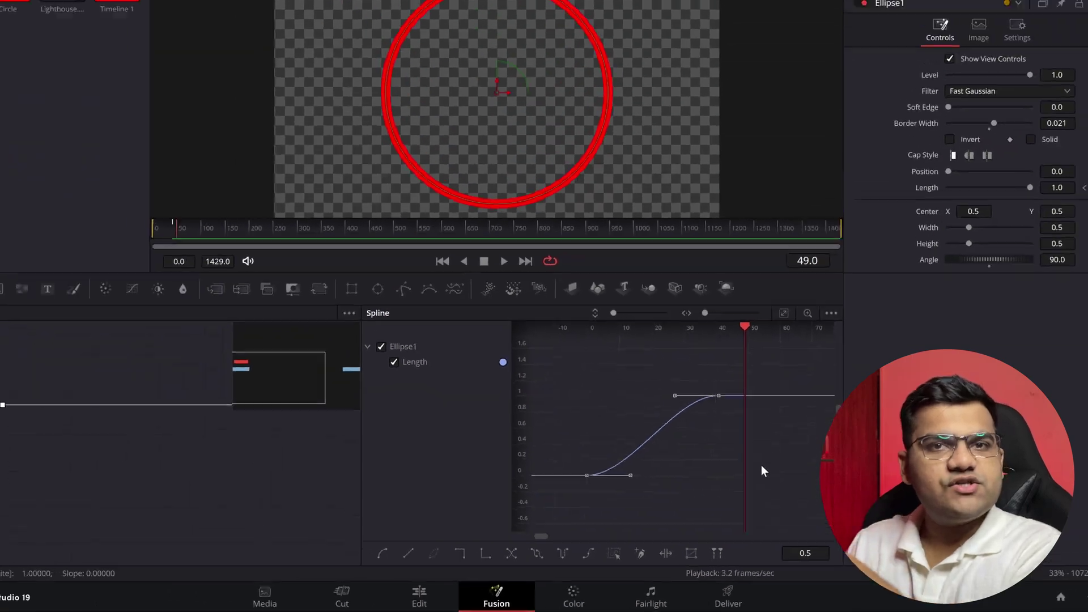
# Play the eased ring animation in Fusion and over the lighthouse footage on the Edit page
pyautogui.press('space')
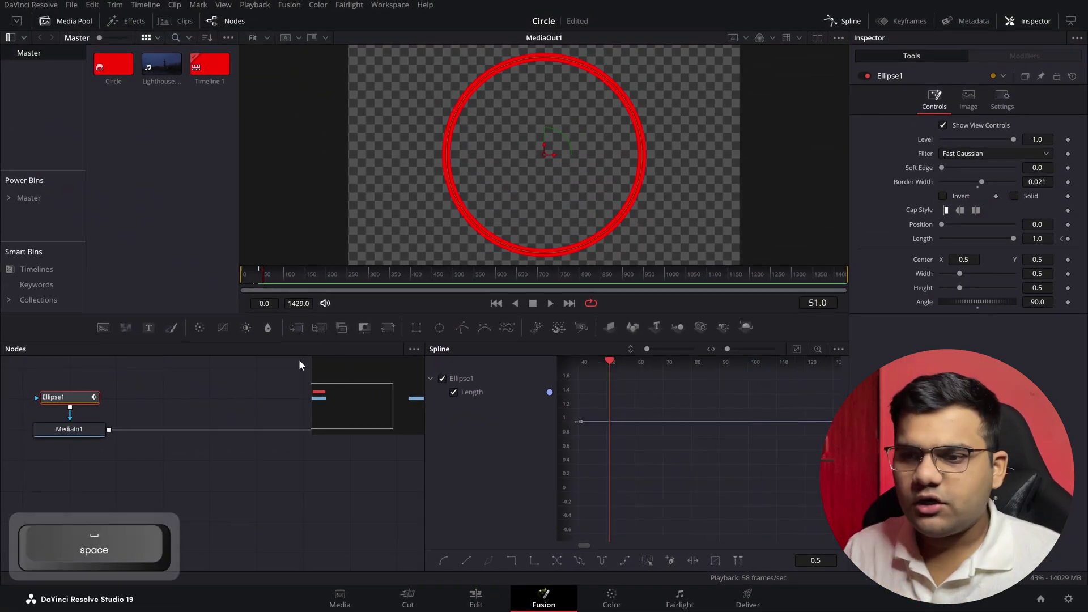
pyautogui.click(476, 599)
pyautogui.press('space')
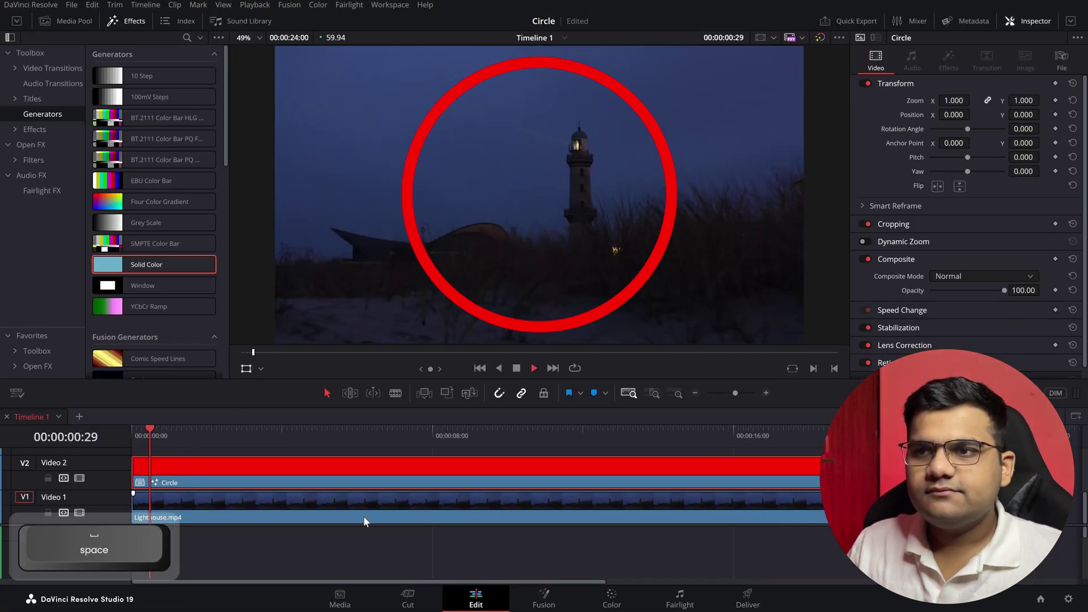
pyautogui.press('space')
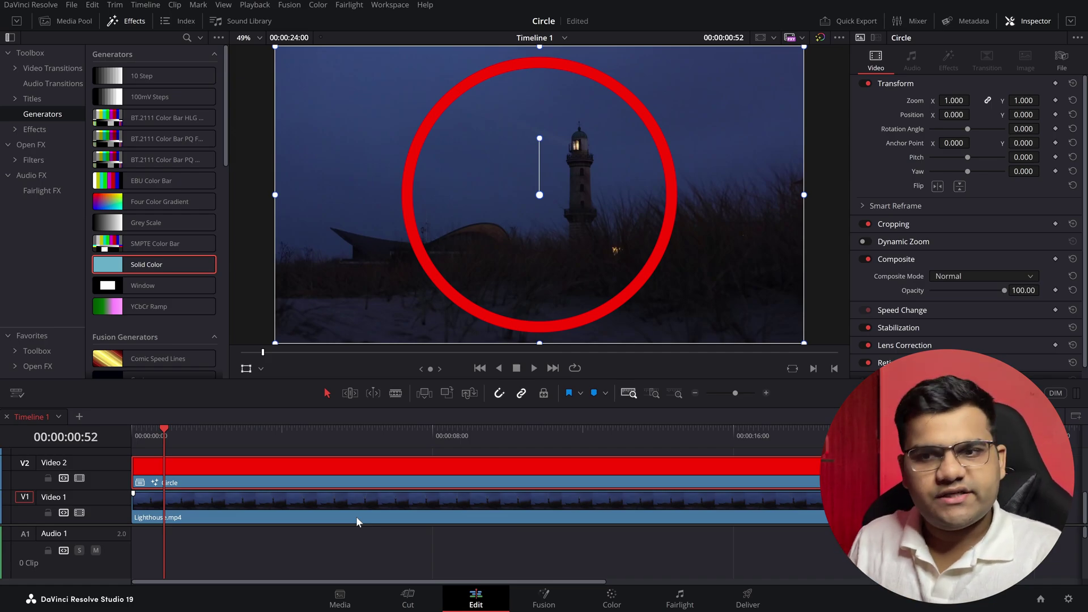
# Flip the Circle clip horizontally so the ring draws clockwise, and play it from the start of the timeline
pyautogui.click(937, 187)
pyautogui.press('Home')
pyautogui.press('space')
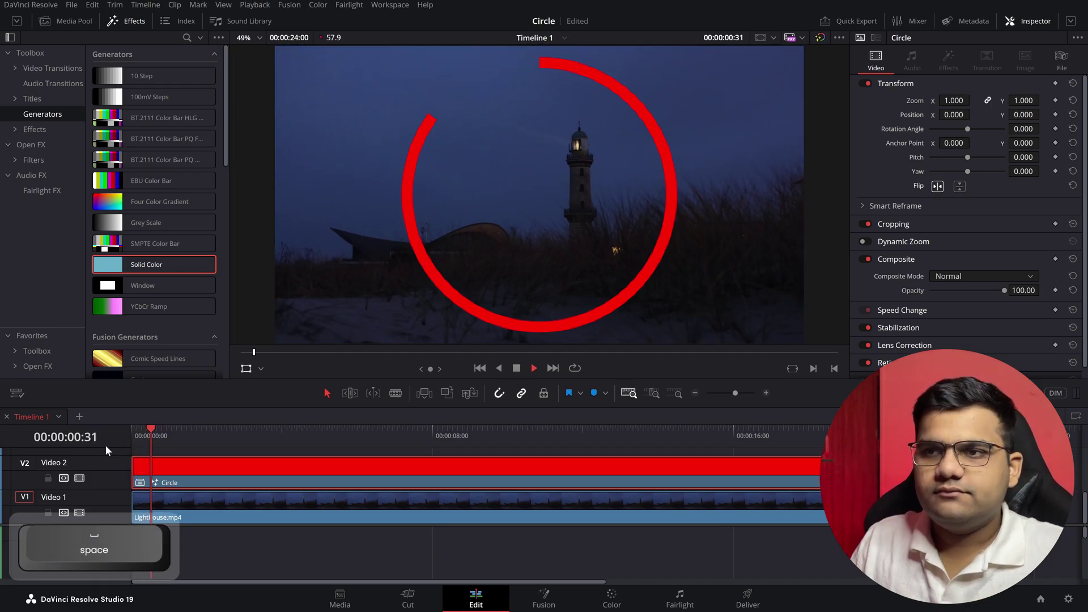
pyautogui.press('space')
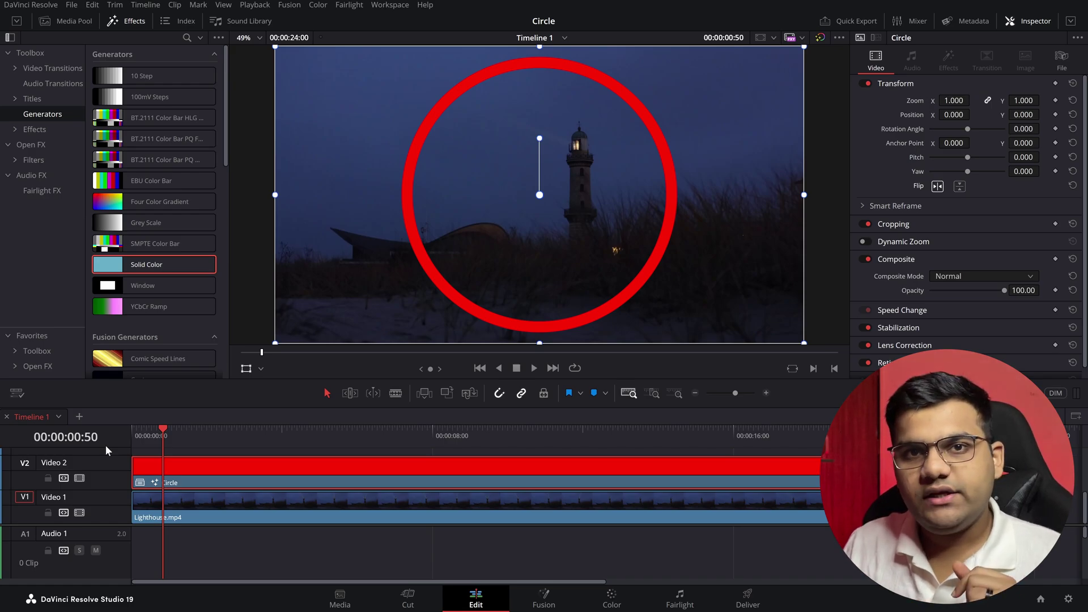
# Back in Fusion, close the Spline editor and reset the Ellipse1 mask's Length and Angle to their defaults
pyautogui.click(541, 598)
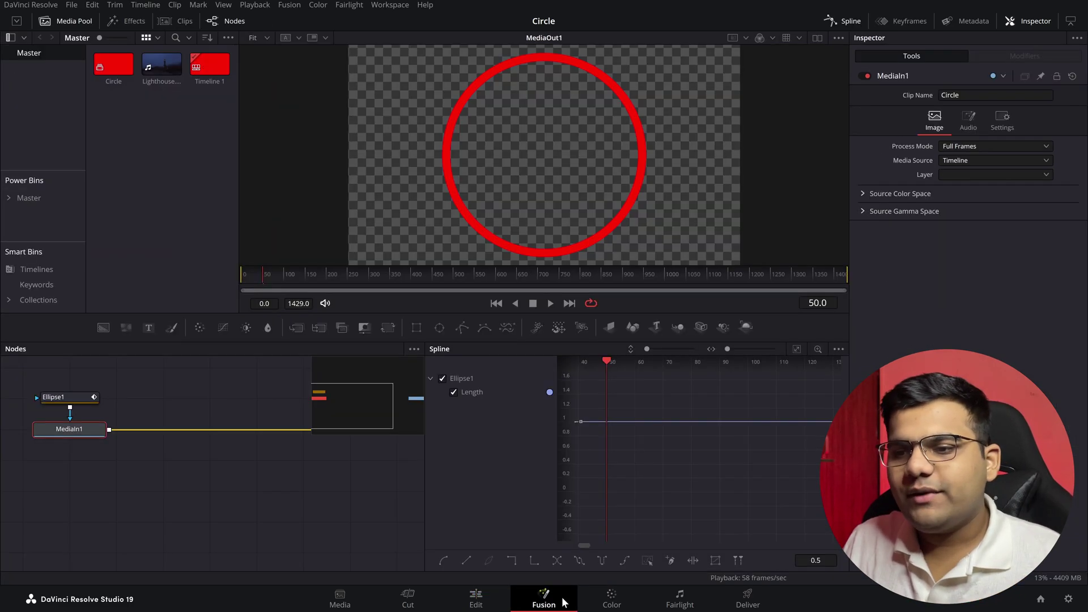
pyautogui.click(844, 21)
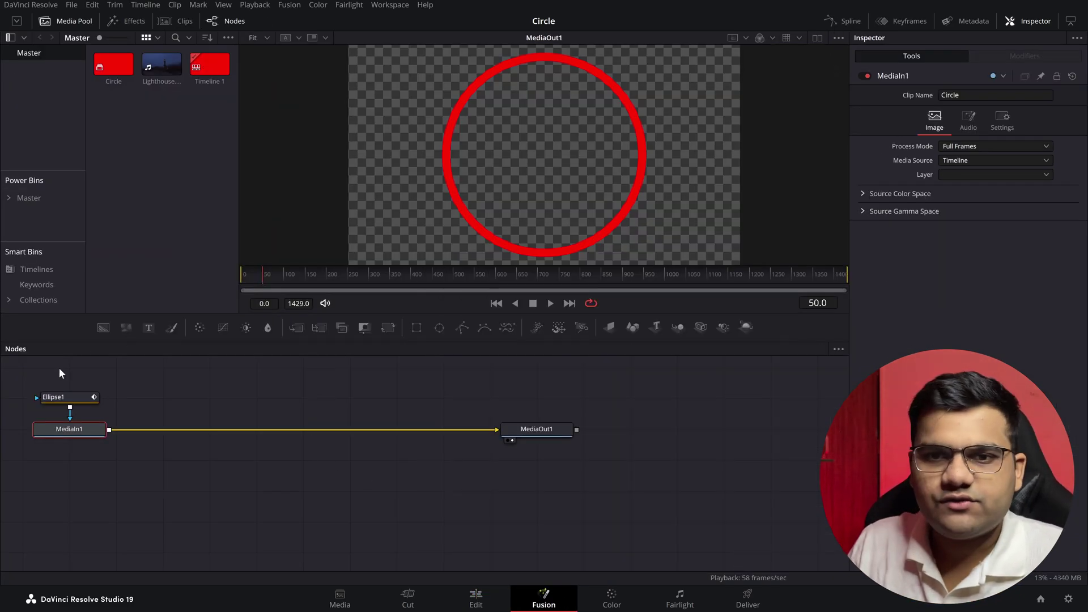
pyautogui.click(62, 397)
pyautogui.doubleClick(928, 236)
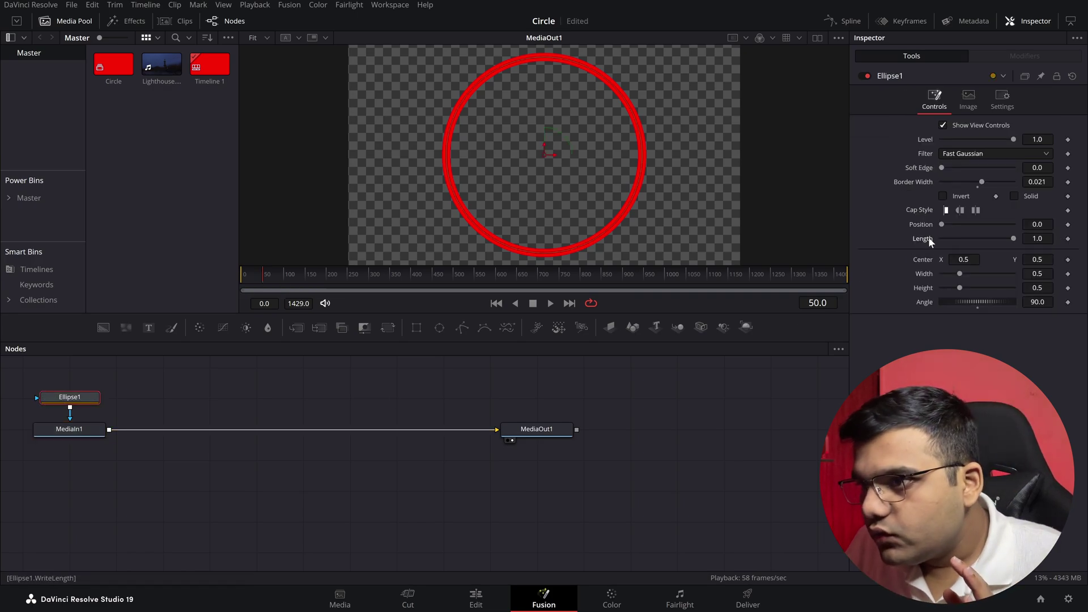
pyautogui.doubleClick(926, 304)
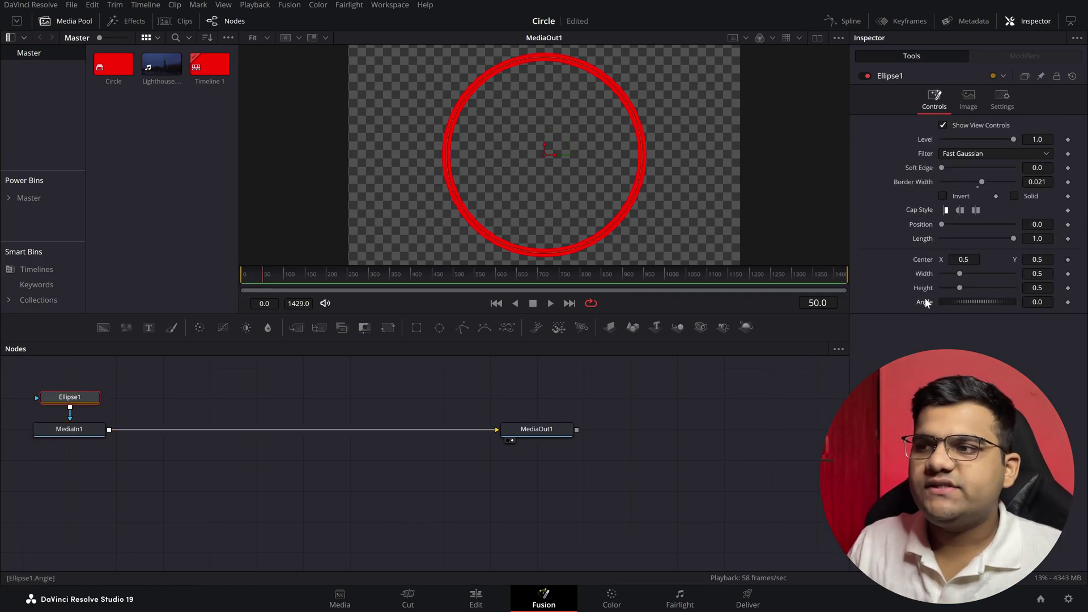
pyautogui.scroll(2, 349, 440)
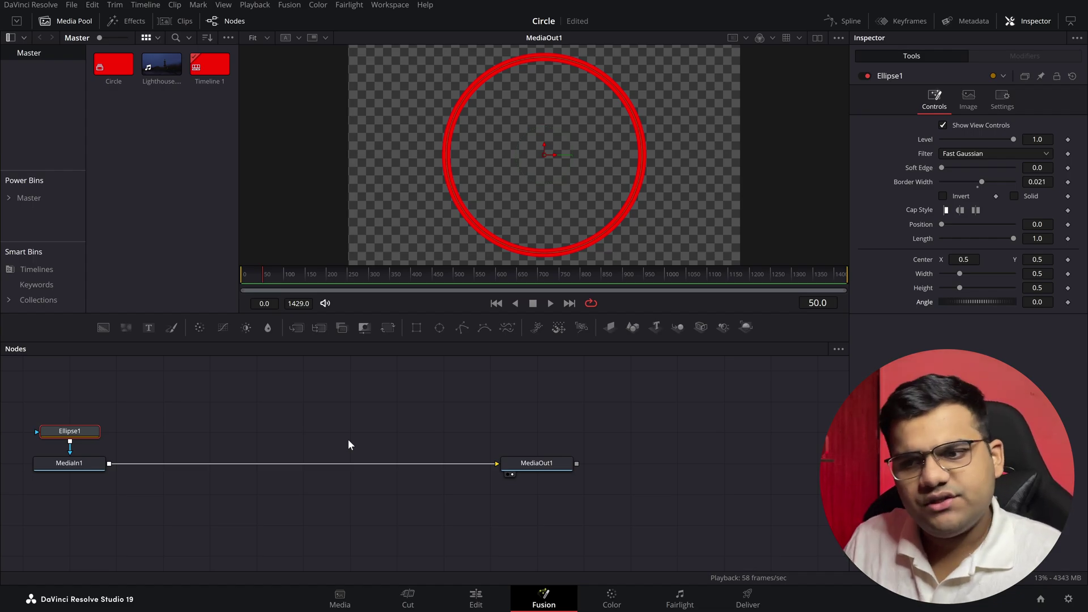
# On the Edit page, search the video transitions for "wipe", add Clock Wipe to the start of the Circle clip, and play it
pyautogui.click(475, 600)
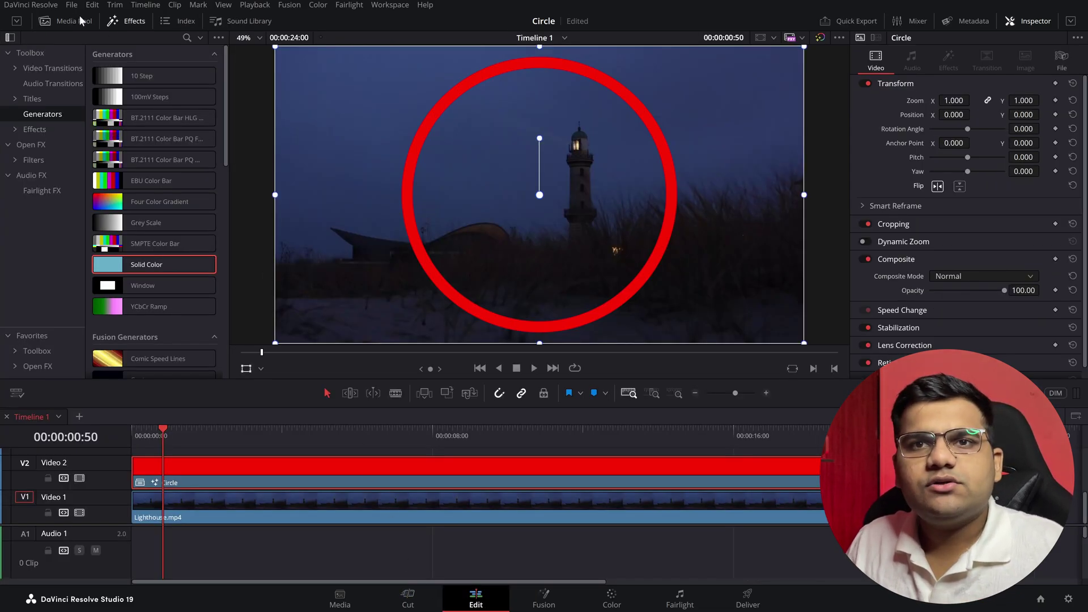
pyautogui.click(57, 69)
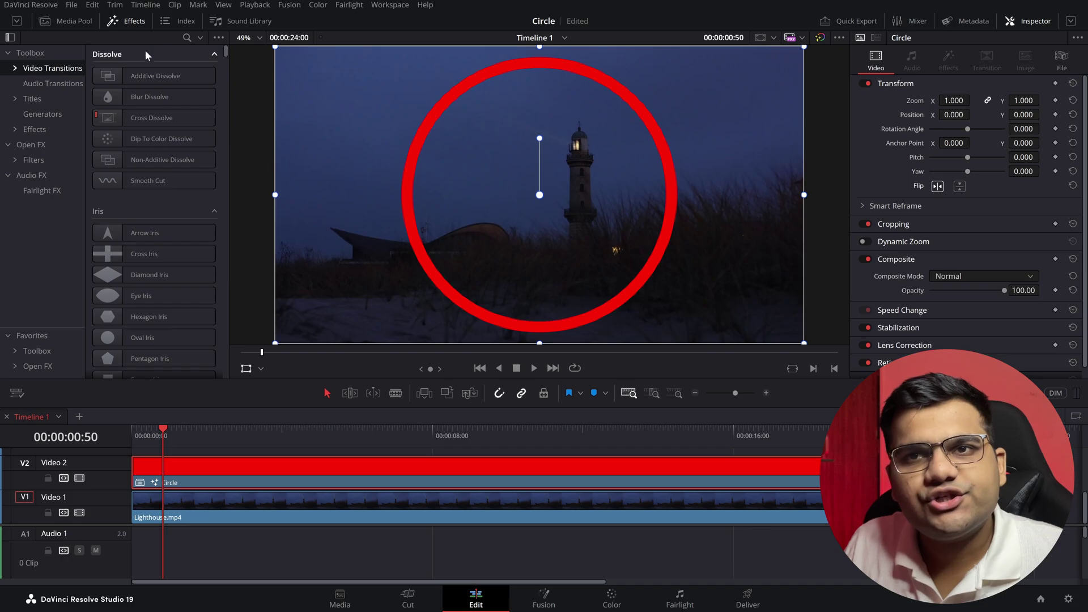
pyautogui.click(191, 38)
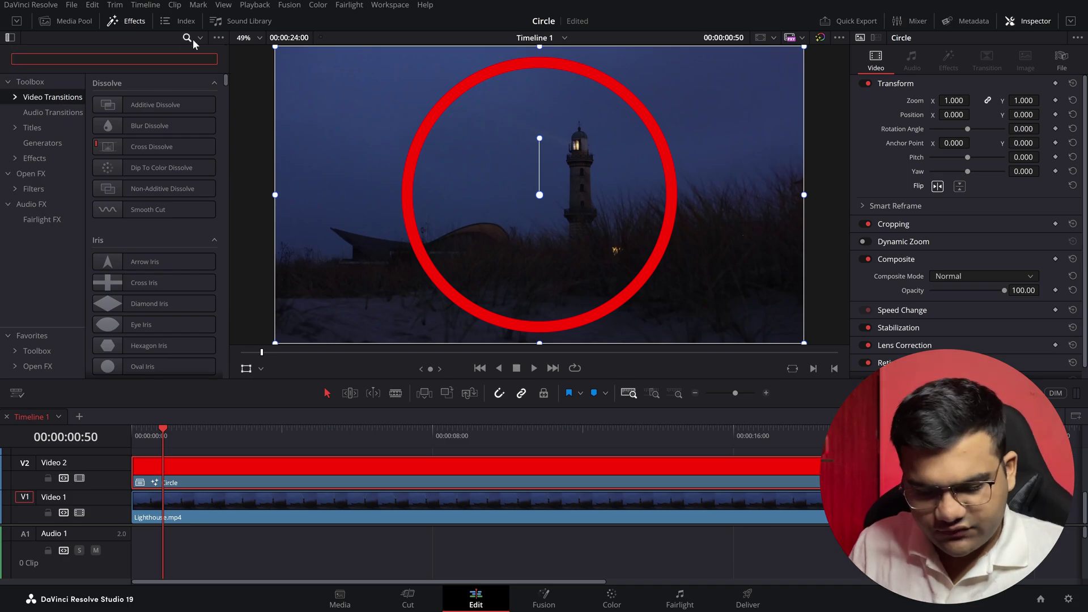
pyautogui.write('wipe')
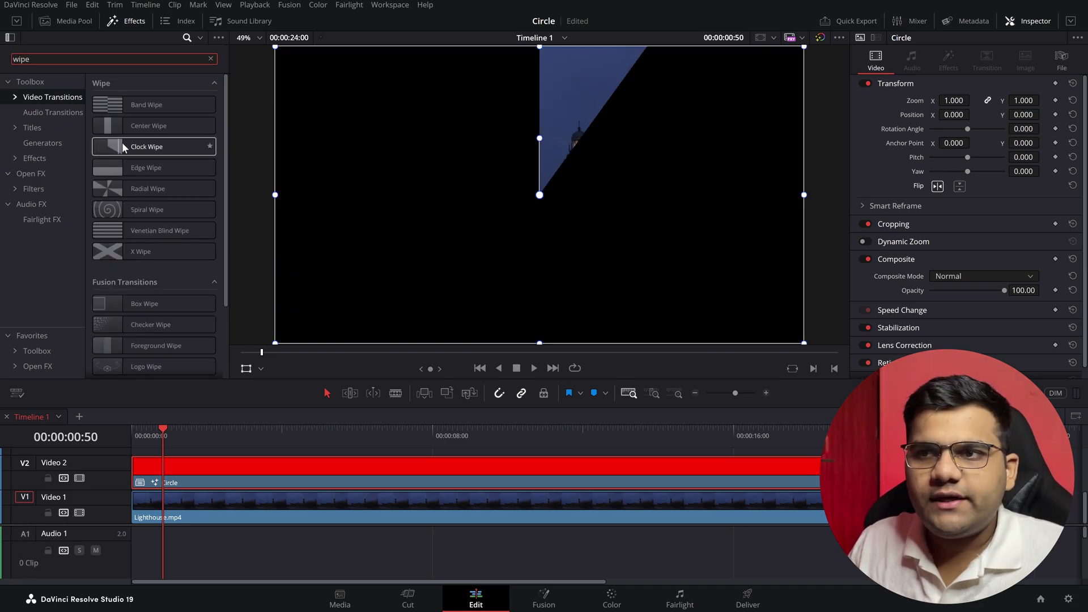
pyautogui.moveTo(187, 141); pyautogui.dragTo(121, 447)
pyautogui.press('space')
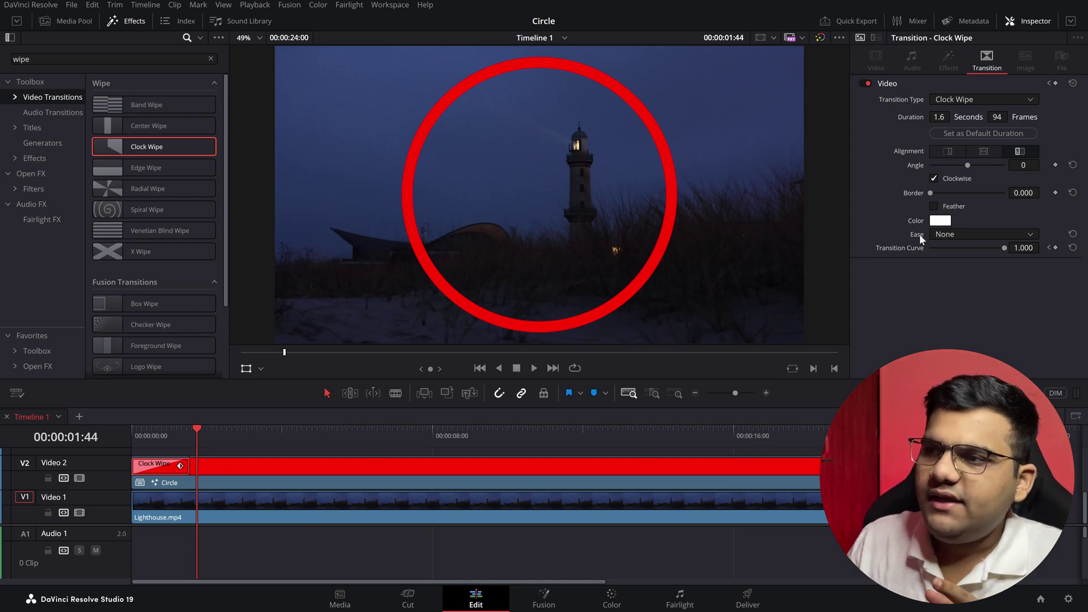
# Set the Clock Wipe transition's Ease to In & Out and play the animation from the start of the timeline
pyautogui.click(953, 236)
pyautogui.click(956, 285)
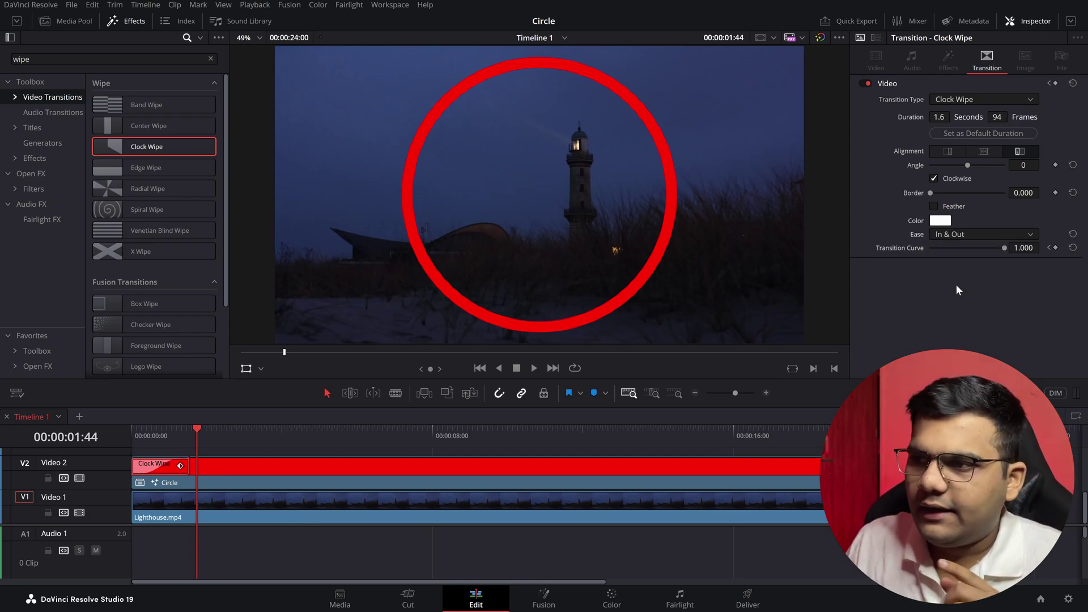
pyautogui.press('Home')
pyautogui.press('space')
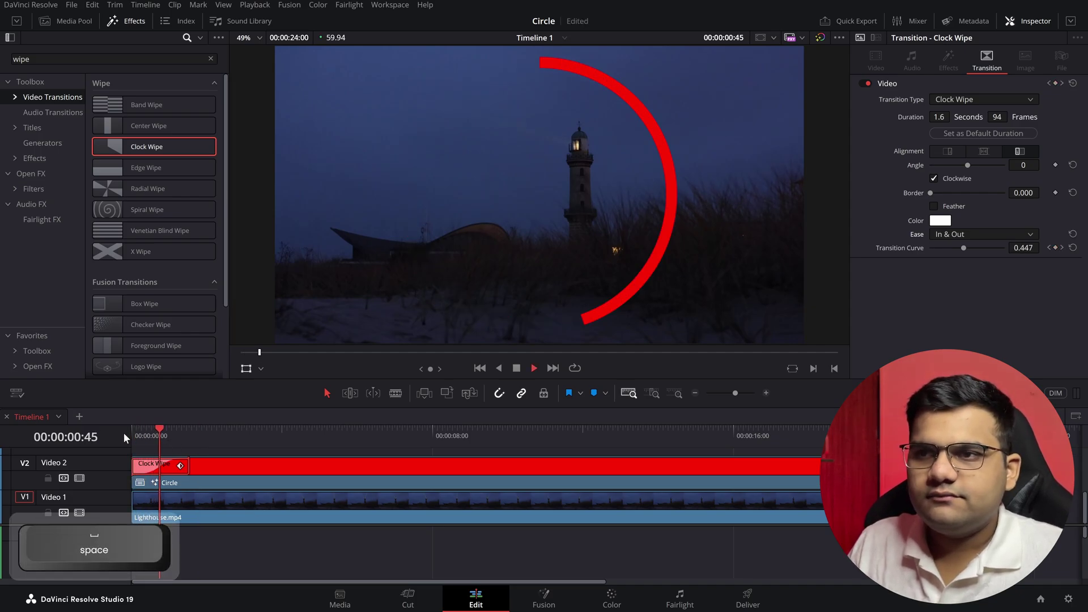
pyautogui.press('space')
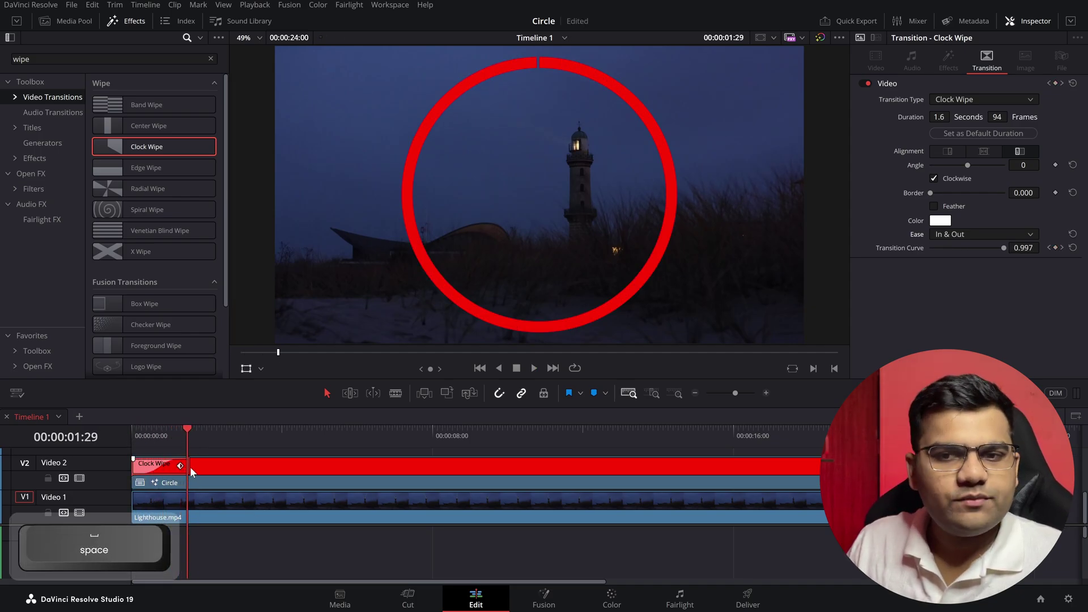
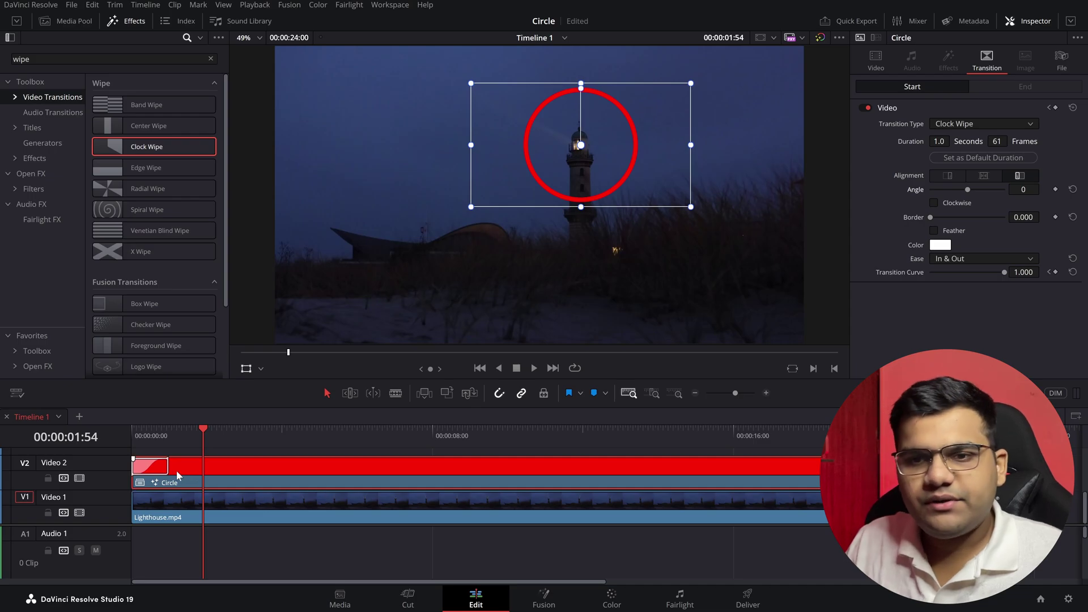
# Set the Clock Wipe's Border to about 51.3 with Clockwise enabled, and play the wipe from the start of the timeline
pyautogui.click(160, 470)
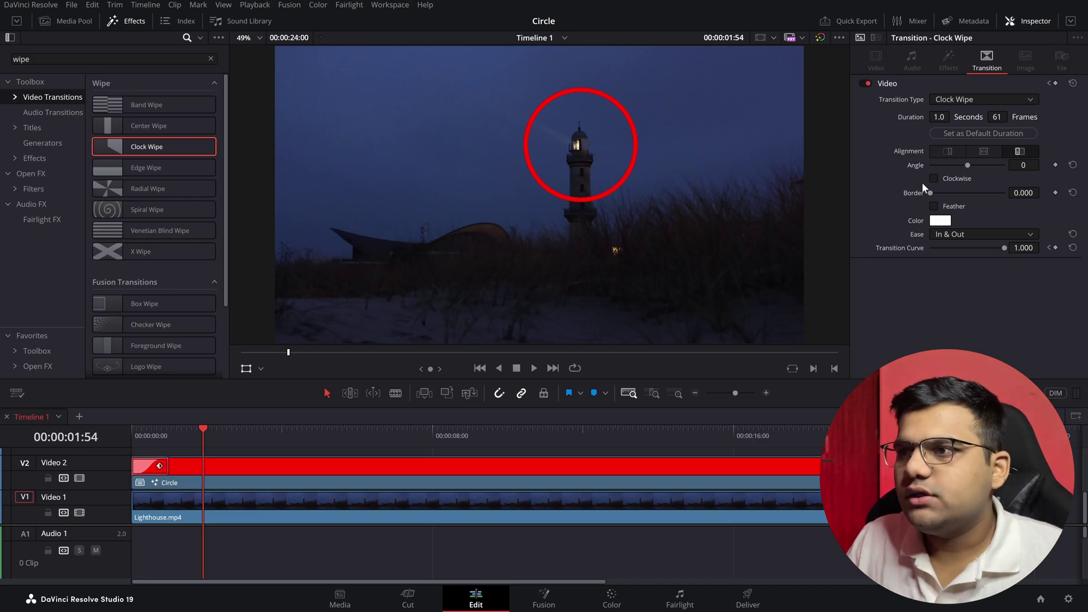
pyautogui.moveTo(930, 191); pyautogui.dragTo(933, 191)
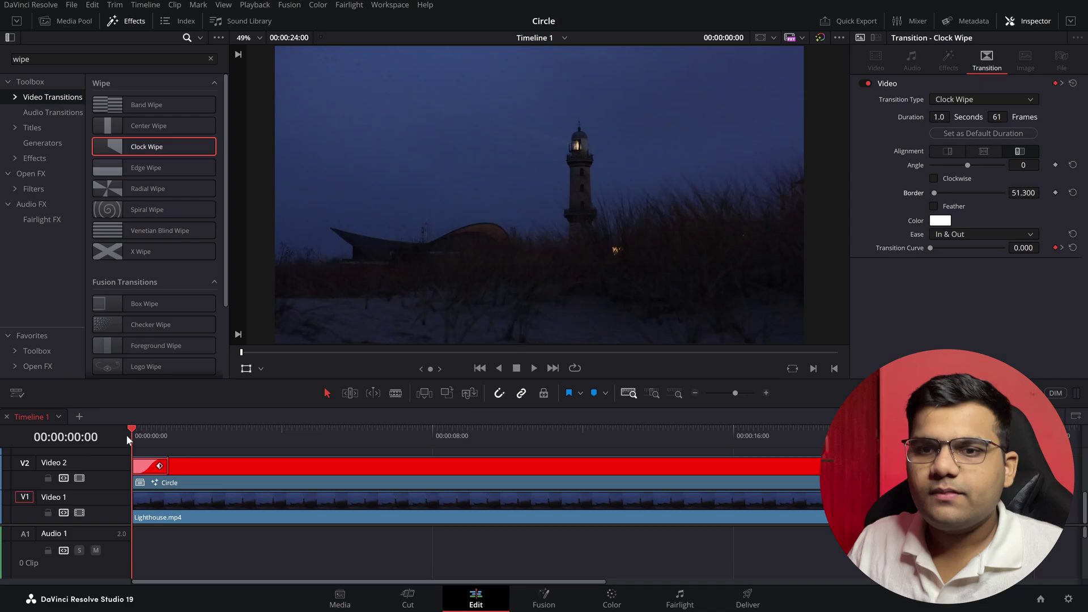
pyautogui.press('space')
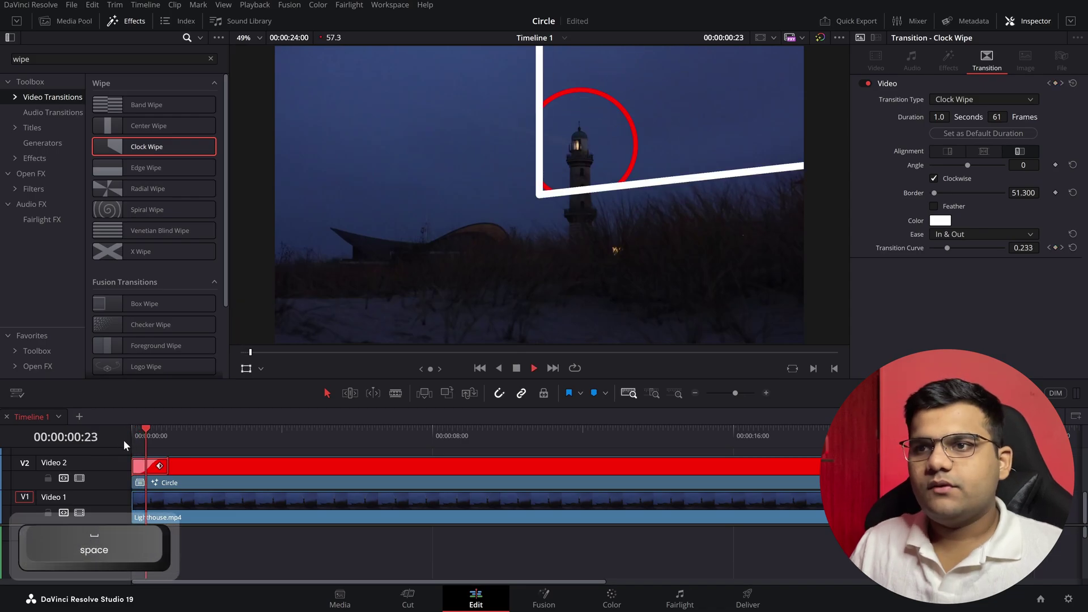
pyautogui.press('space')
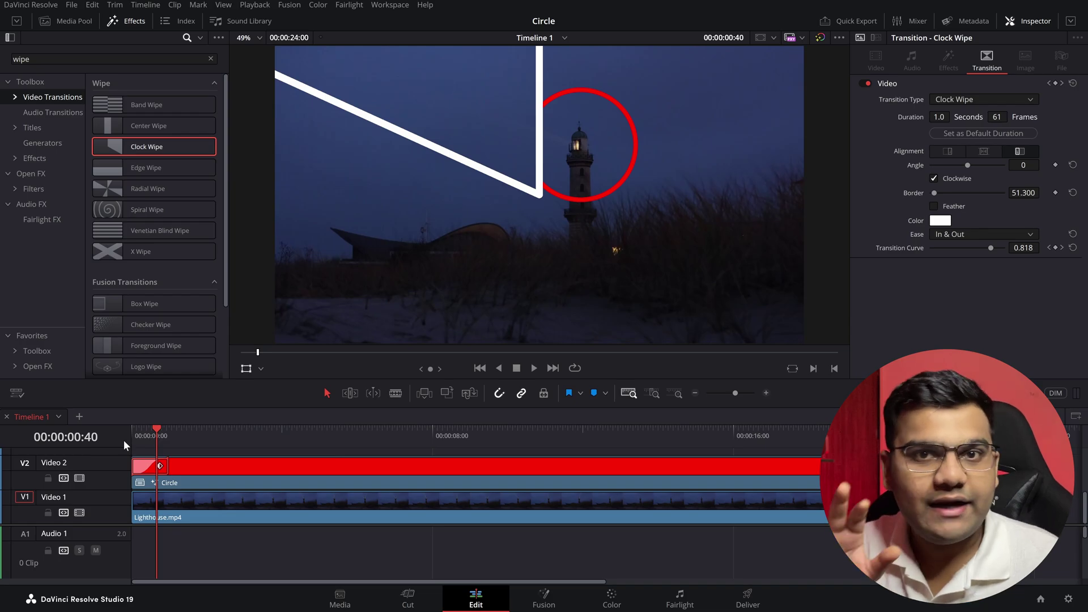
# Reset the Circle clip's Transform settings to their defaults and play the wipe from the start of the timeline
pyautogui.click(312, 483)
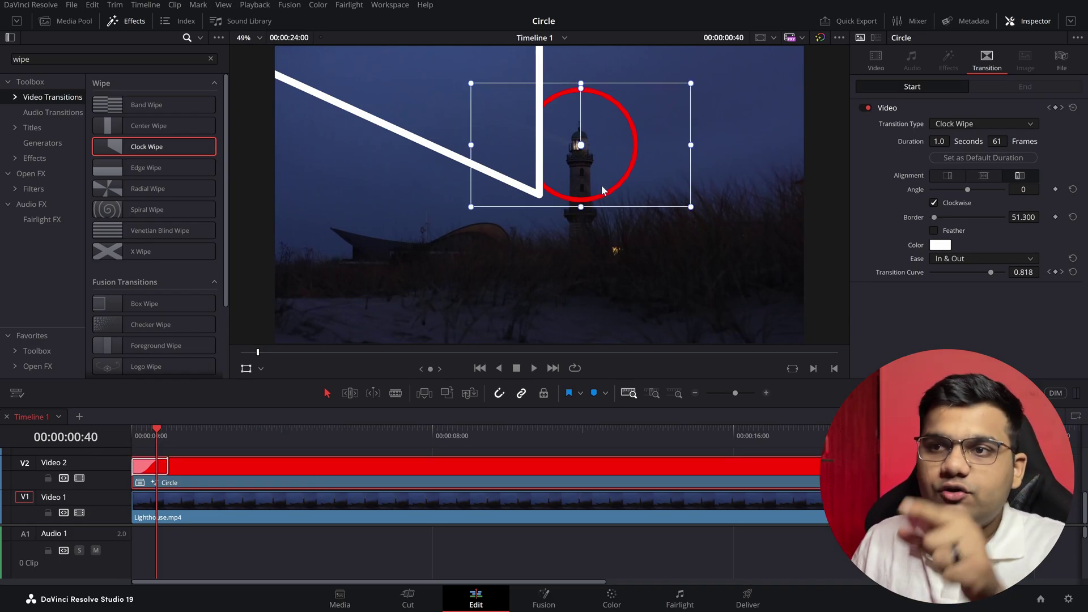
pyautogui.click(873, 55)
pyautogui.click(1073, 84)
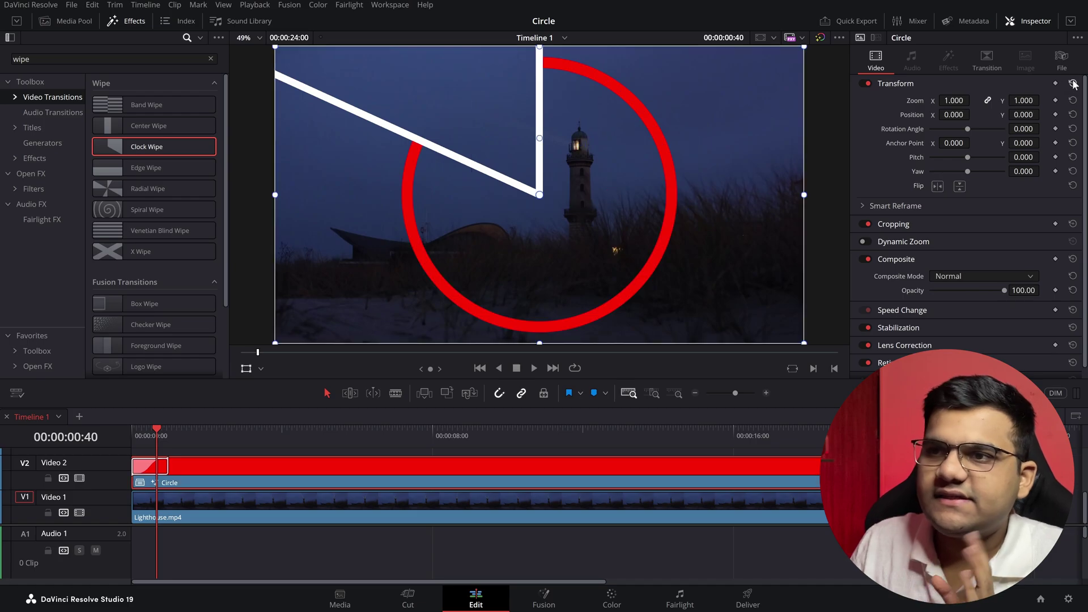
pyautogui.click(132, 433)
pyautogui.press('space')
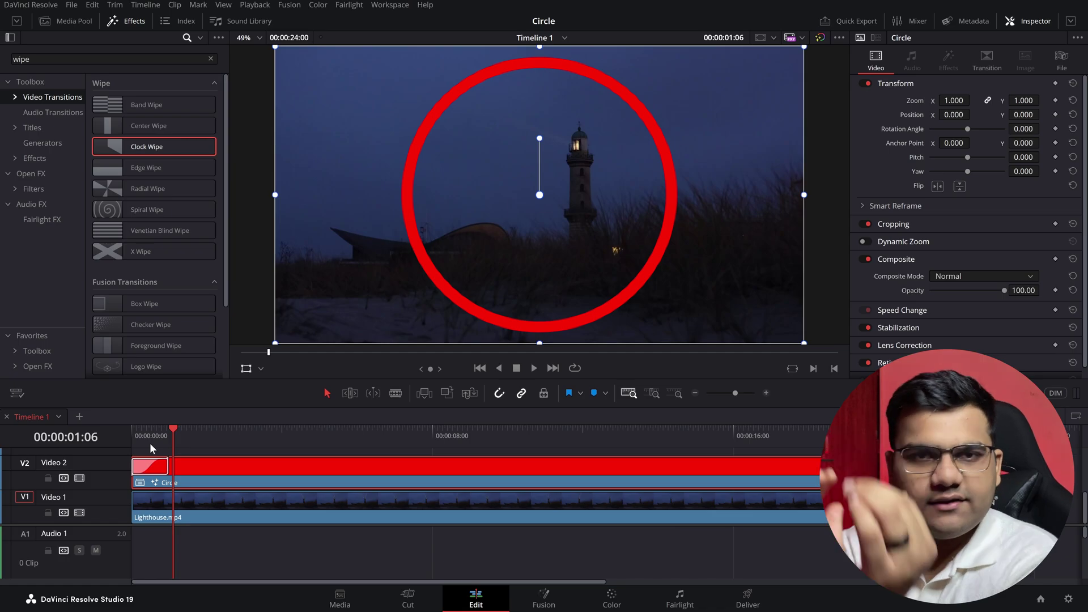
# Turn the Circle clip with its transition into a compound clip named "Transitioned Circle" and play it from the start
pyautogui.click(150, 466)
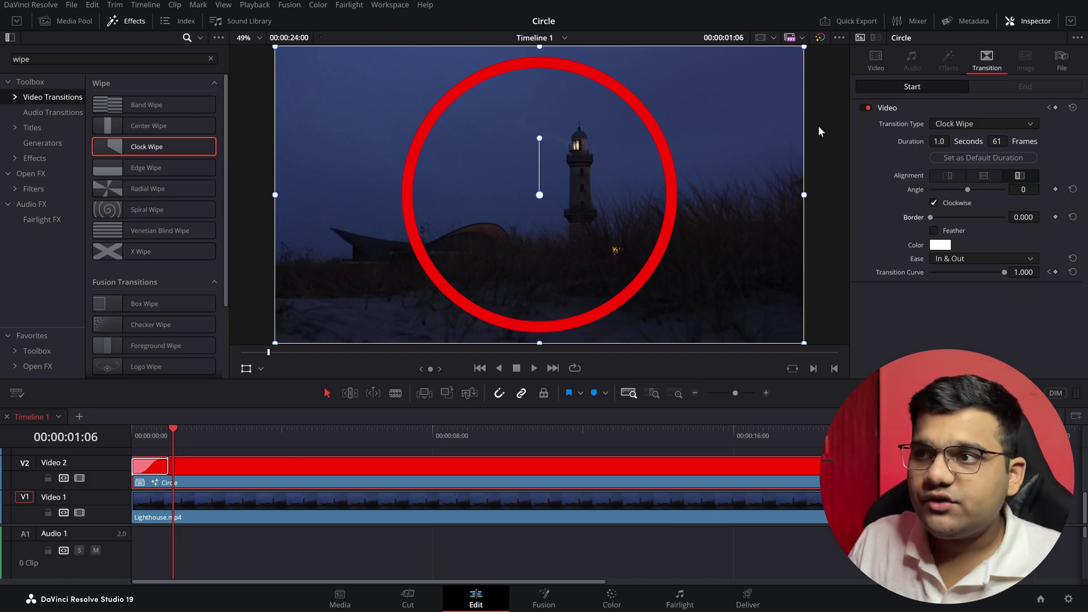
pyautogui.click(865, 66)
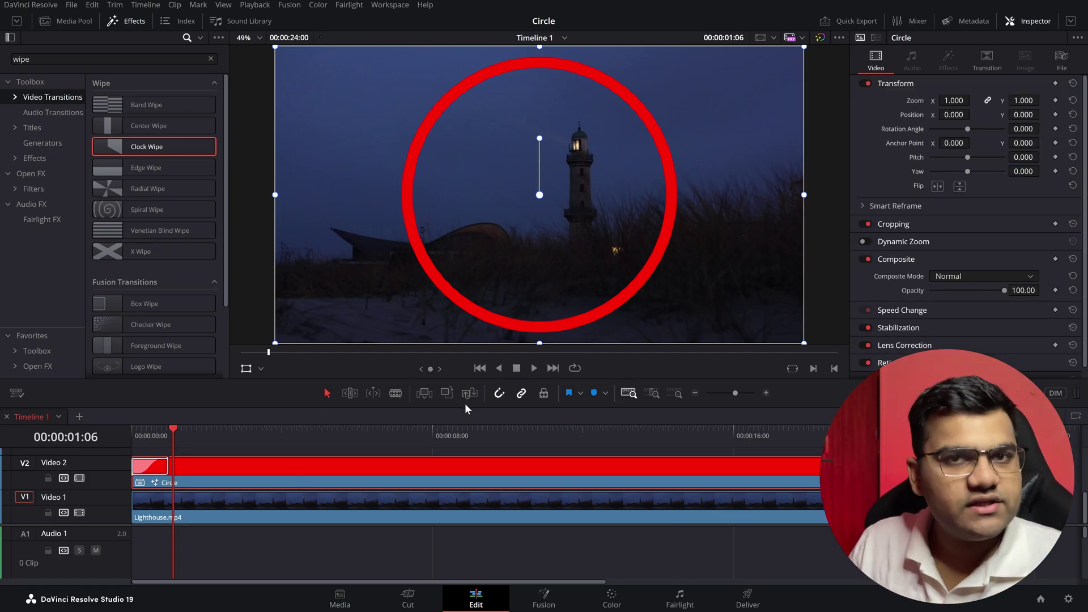
pyautogui.rightClick(268, 457)
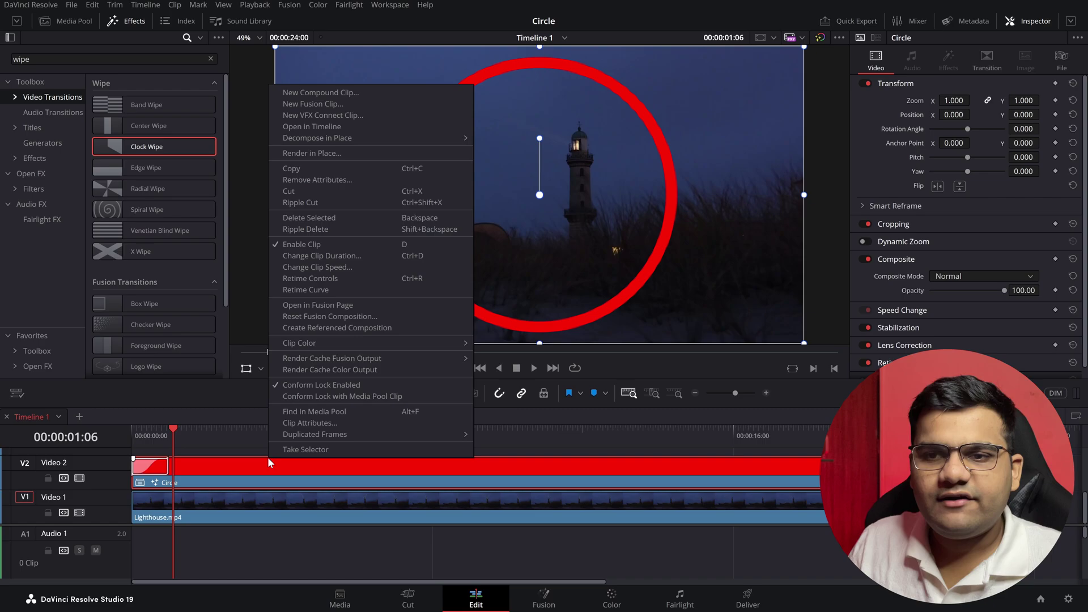
pyautogui.click(317, 92)
pyautogui.write('Transit')
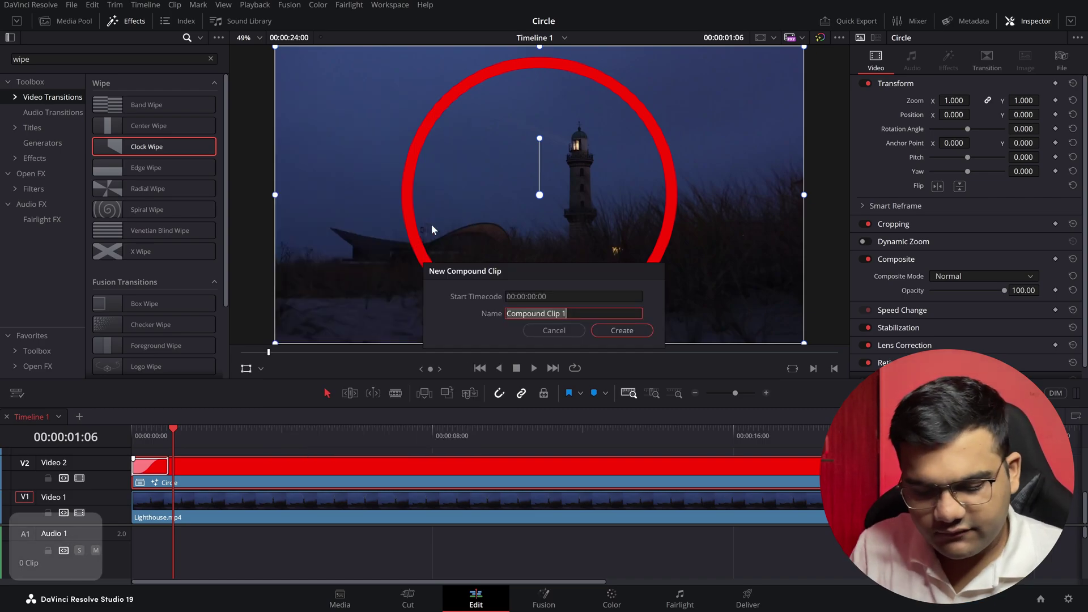
pyautogui.write('ion')
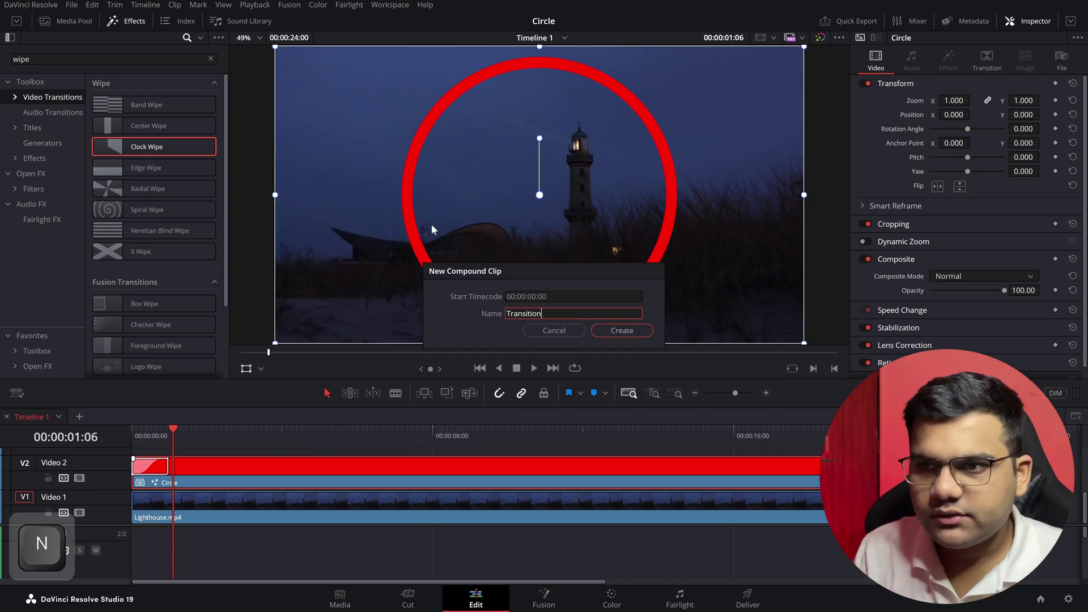
pyautogui.write('ed Circle')
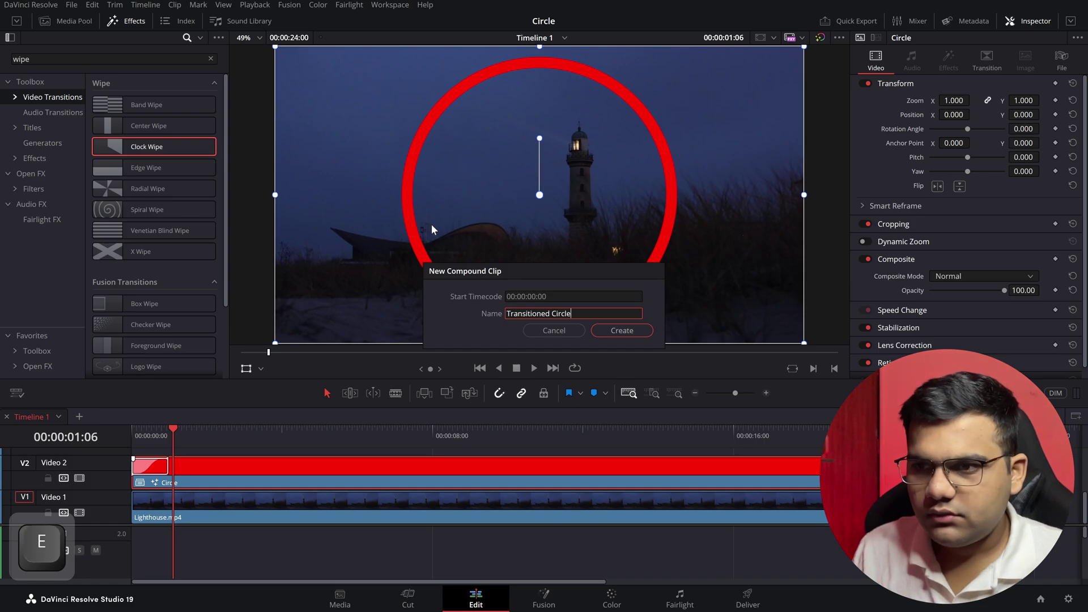
pyautogui.press('Return')
pyautogui.press('Home')
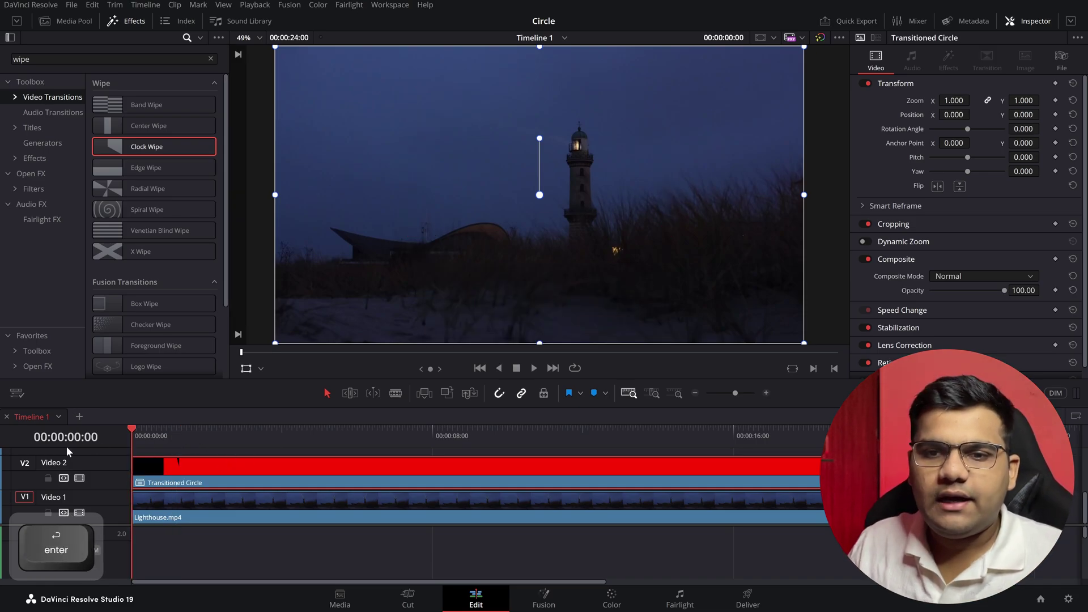
pyautogui.press('space')
pyautogui.press('space')
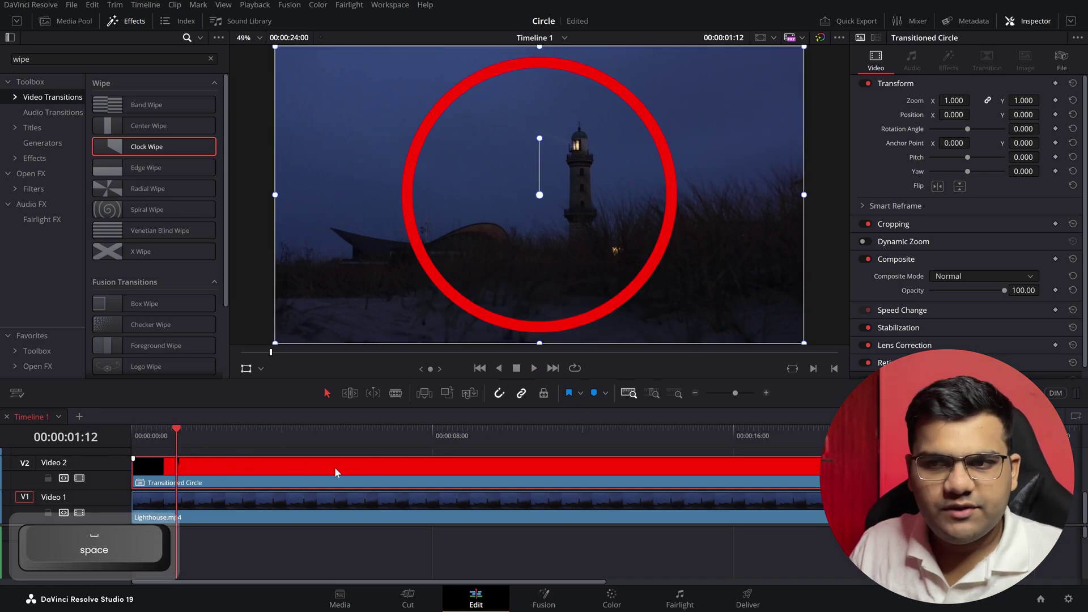
# Scale the Transitioned Circle clip to about 0.319 zoom, place it around the lighthouse lamp, and play it from the start
pyautogui.moveTo(807, 347); pyautogui.dragTo(659, 241)
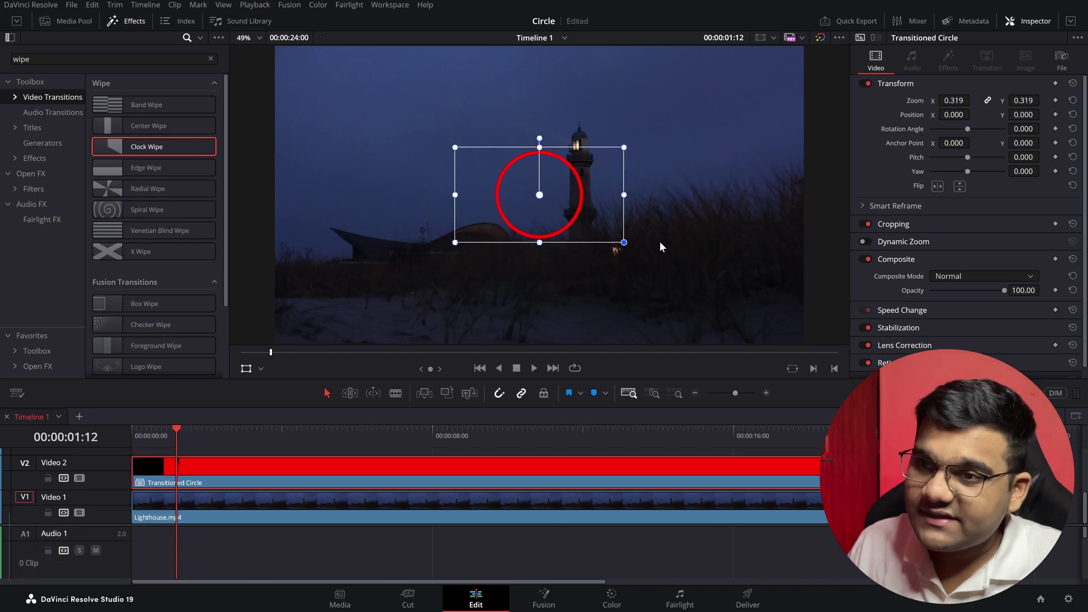
pyautogui.moveTo(573, 224); pyautogui.dragTo(615, 174)
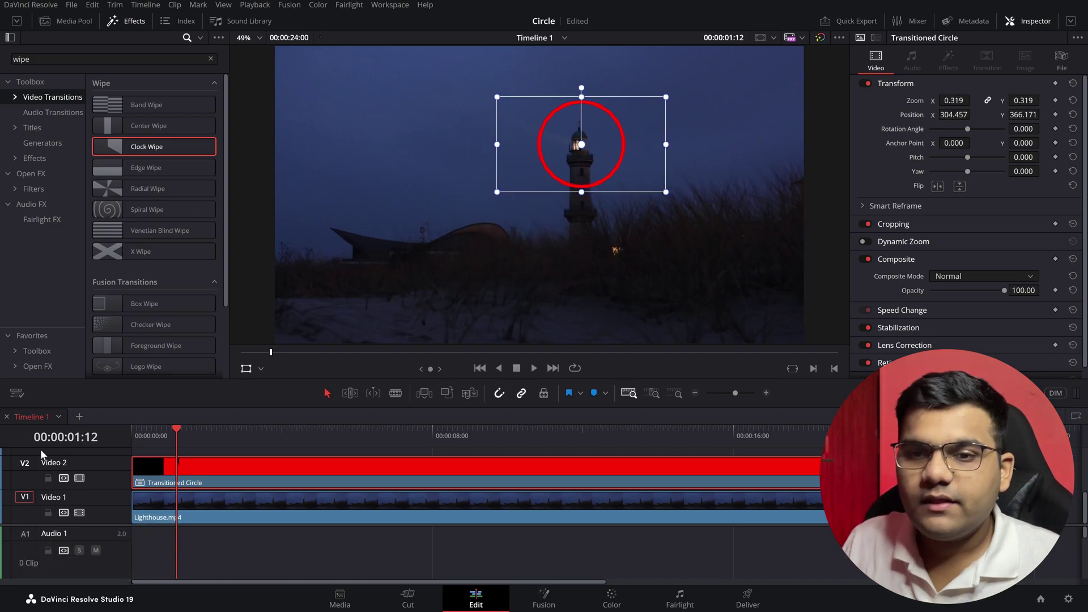
pyautogui.press('Home')
pyautogui.press('space')
pyautogui.press('space')
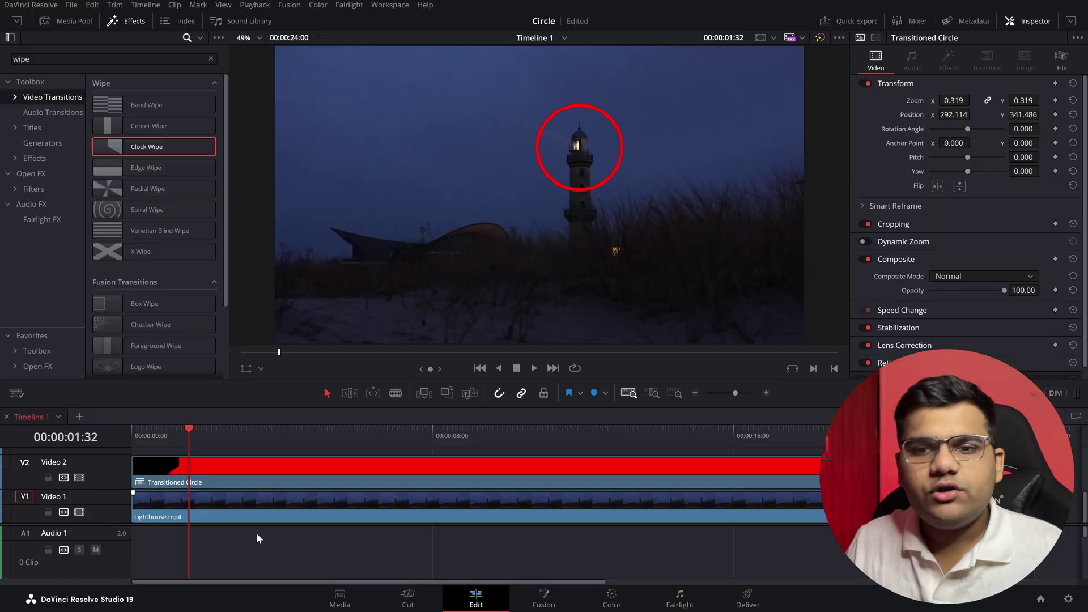
# Open the Transitioned Circle compound clip in its own timeline and set its Clock Wipe duration to about 83 frames
pyautogui.rightClick(220, 461)
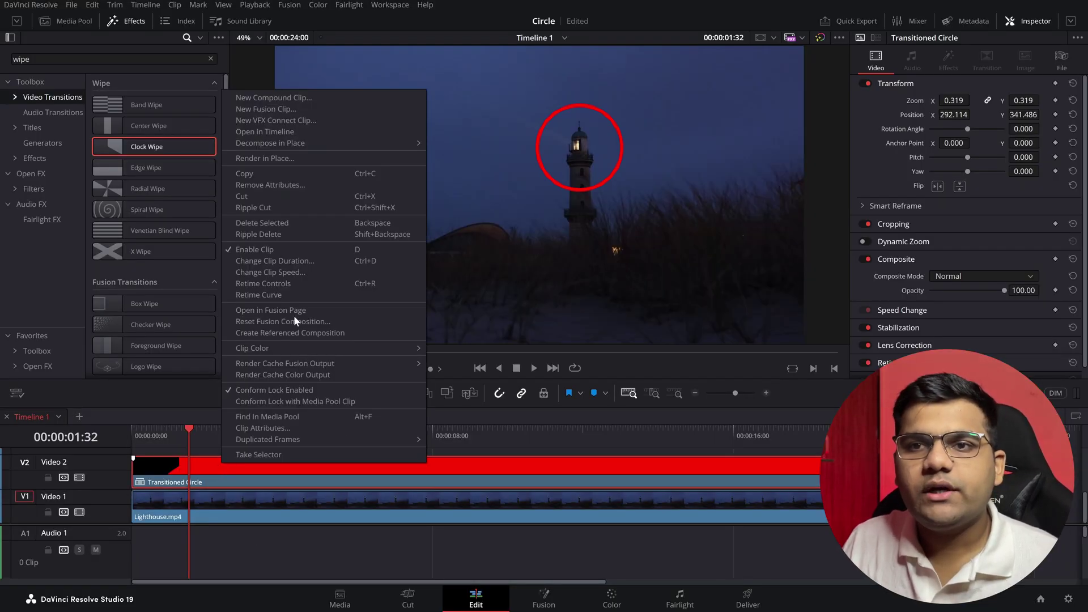
pyautogui.click(297, 131)
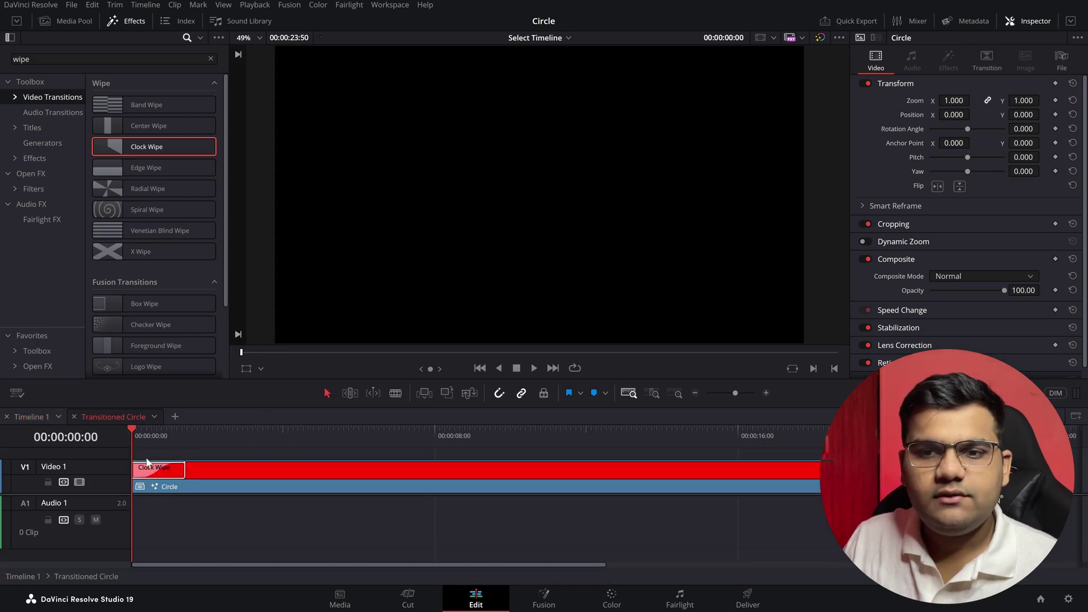
pyautogui.moveTo(185, 473)
pyautogui.mouseDown()
pyautogui.moveTo(173, 472)
pyautogui.moveTo(183, 469)
pyautogui.mouseUp()
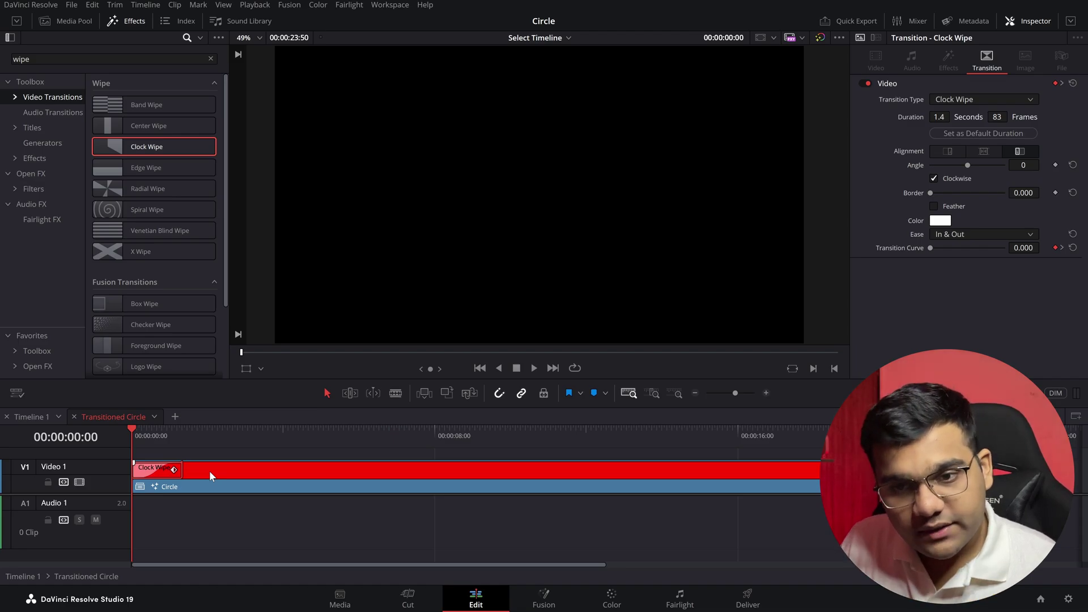
# Open the nested Circle compound clip in its own timeline and select the Solid Color generator inside it
pyautogui.rightClick(210, 472)
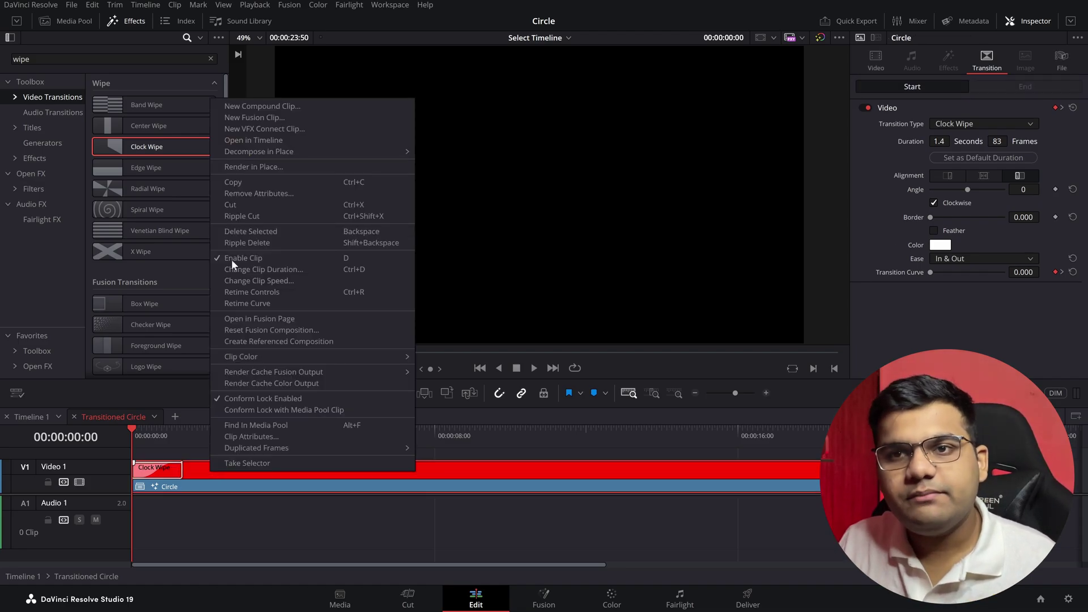
pyautogui.click(252, 140)
pyautogui.click(285, 469)
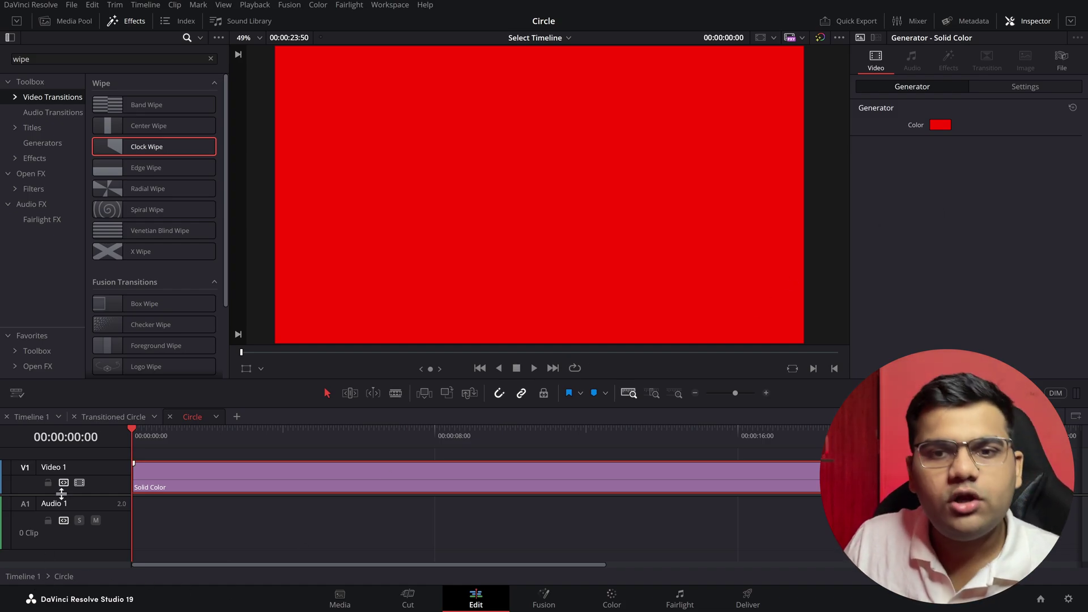
# Check that Display Stacked Timelines is enabled in the timeline view options, and go back through Transitioned Circle to Timeline 1
pyautogui.click(17, 396)
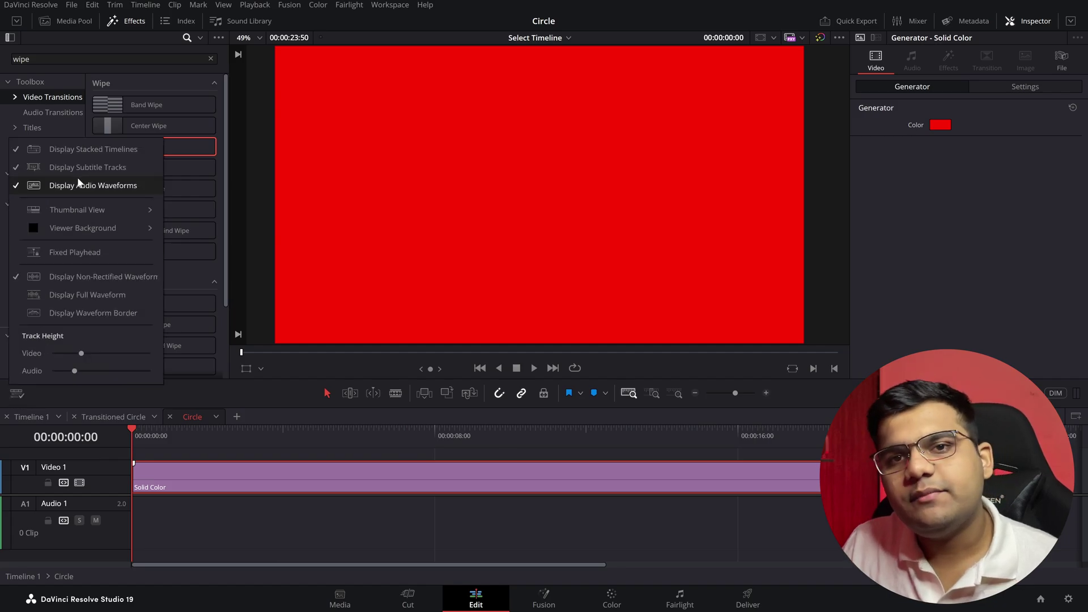
pyautogui.click(280, 403)
pyautogui.click(144, 418)
pyautogui.click(39, 416)
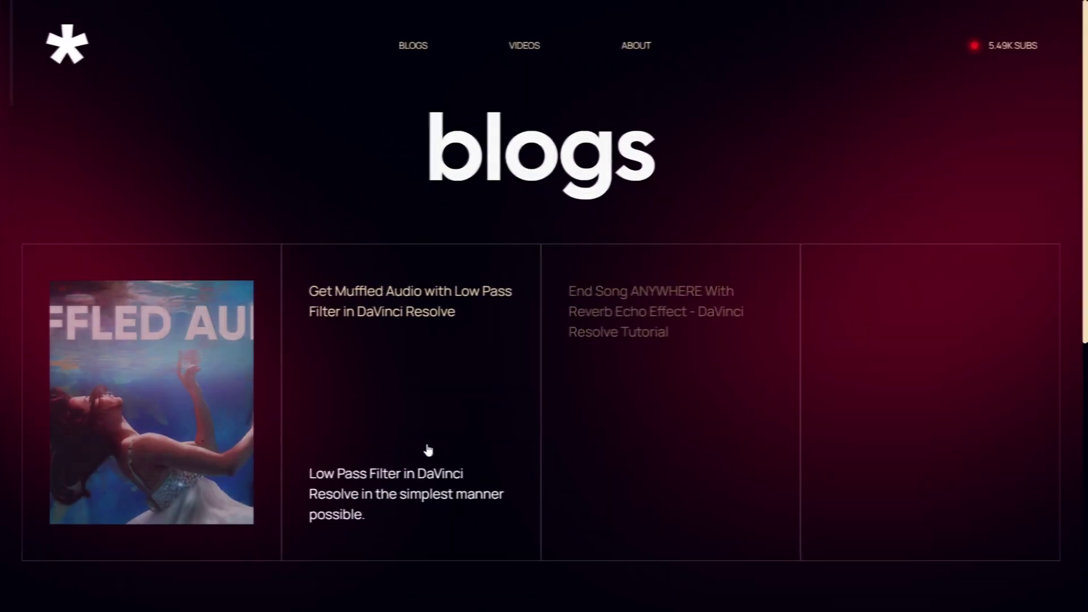
# On the blogs web page, open the post "Get Muffled Audio with Low Pass Filter in DaVinci Resolve" and skim it
pyautogui.click(429, 450)
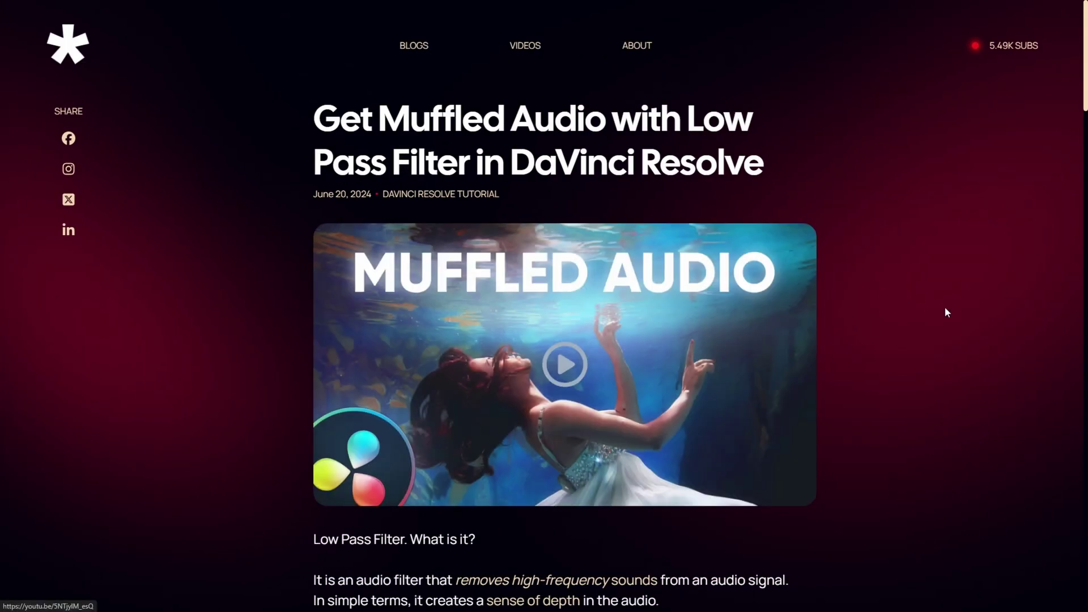
pyautogui.scroll(-15, 980, 352)
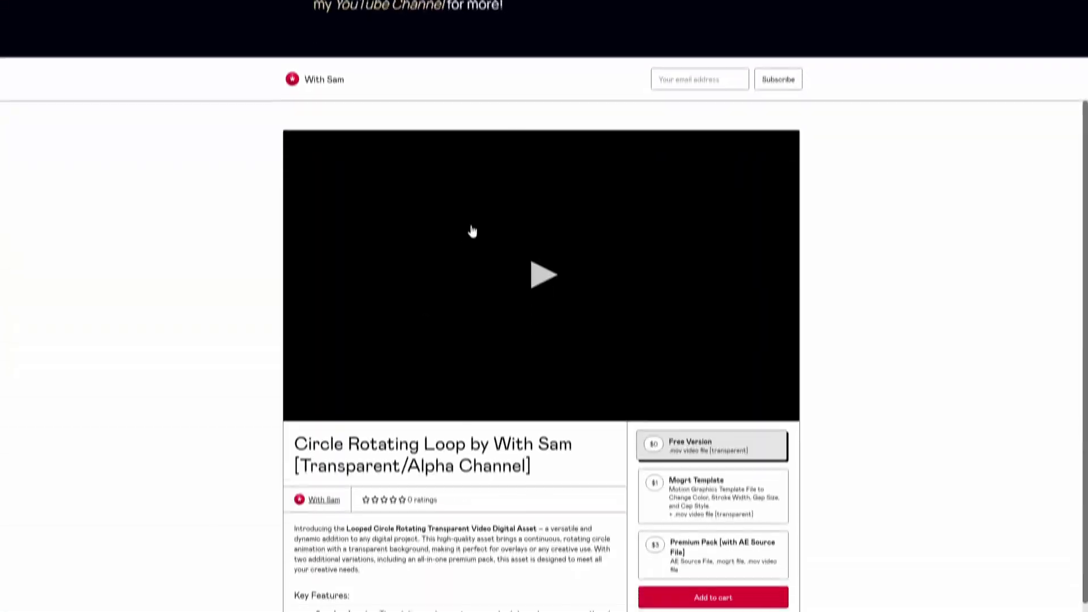